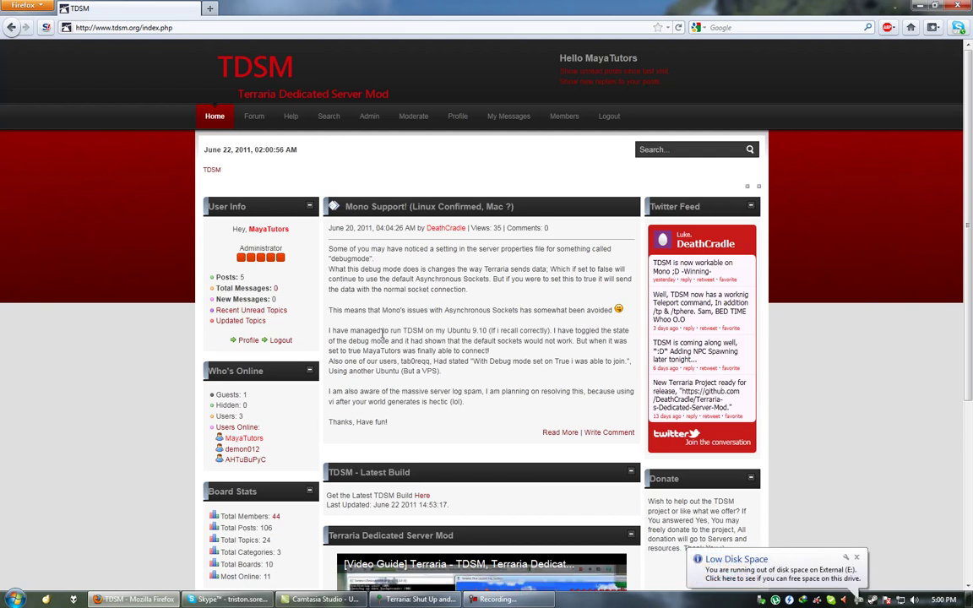
Dismiss the Low Disk Space warning and scroll through the TDSM home page news posts.
click(856, 557)
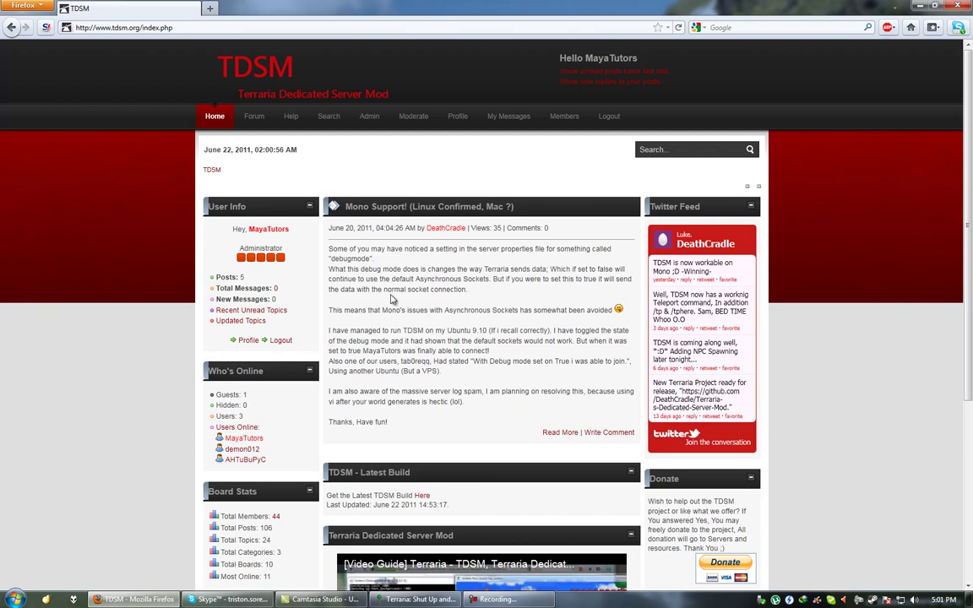
scroll(346, 306, down, 1)
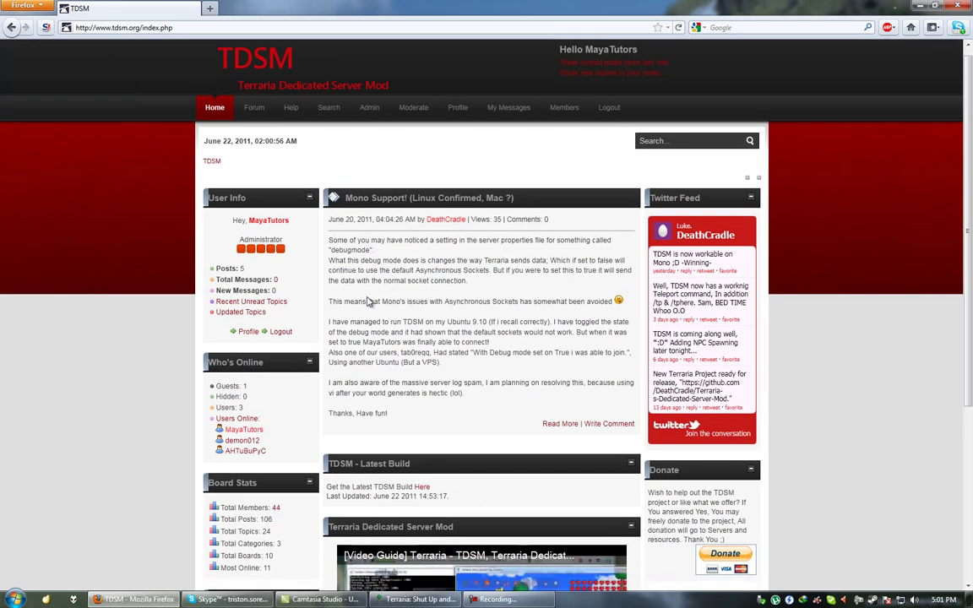
Go to the TDSM forum index listing the Information, General Category and Development boards.
click(251, 115)
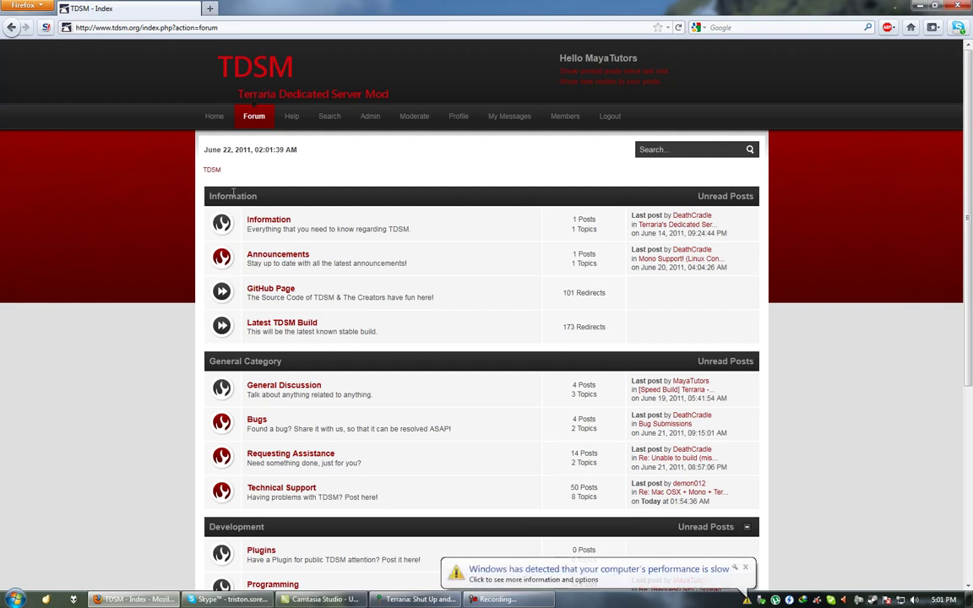
middle_click(284, 289)
key(ctrl+Tab)
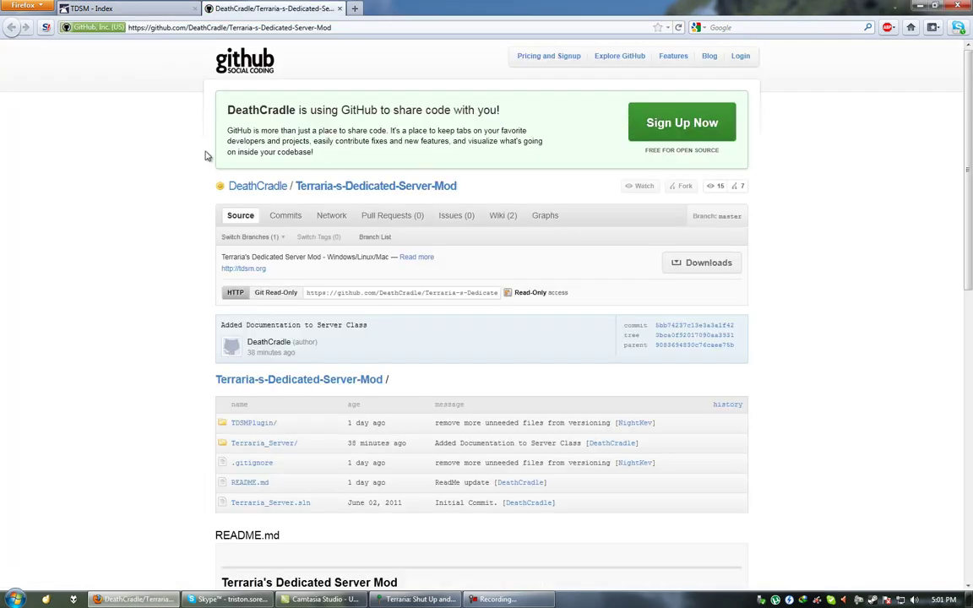
scroll(154, 160, down, 1)
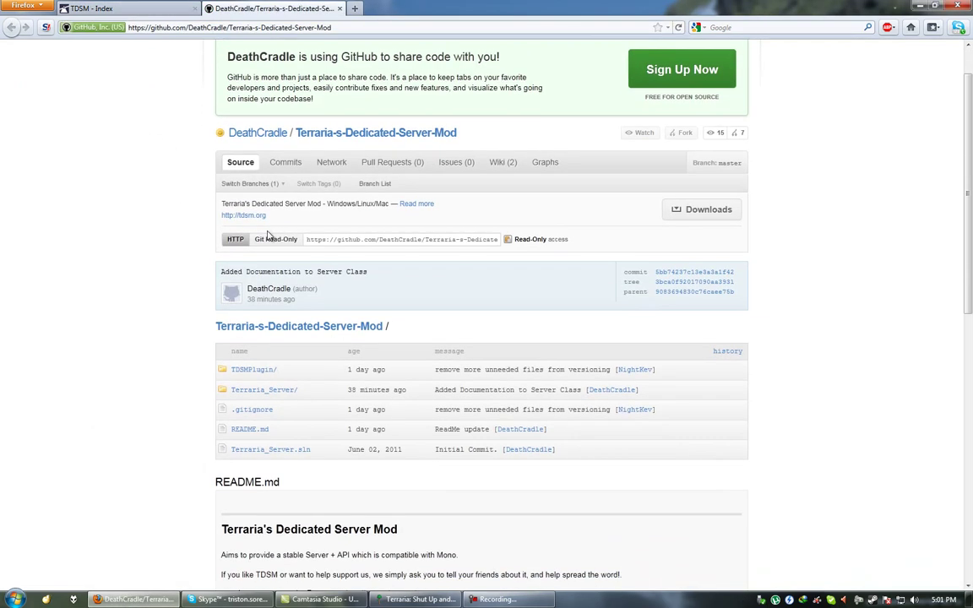
click(254, 372)
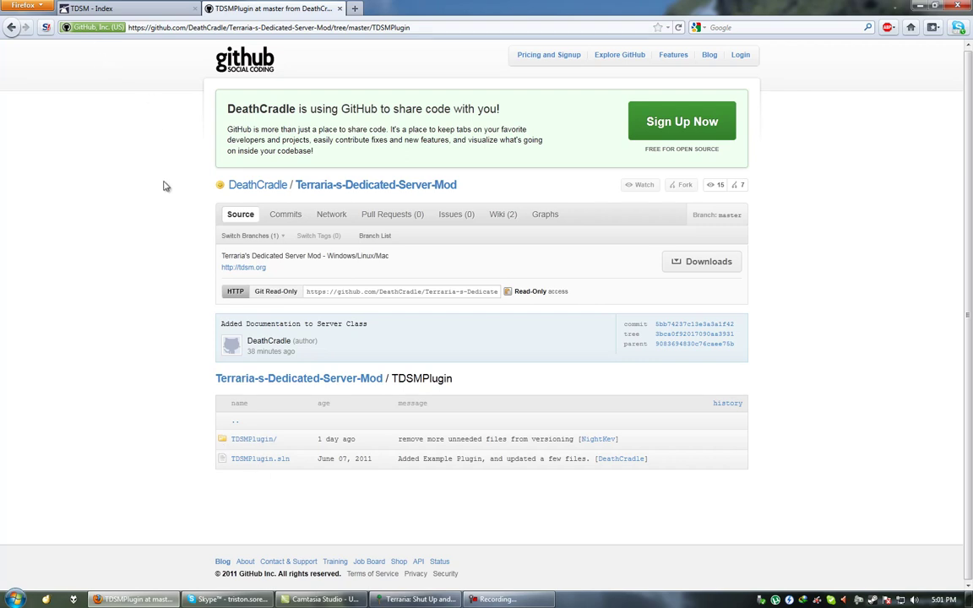
middle_click(260, 8)
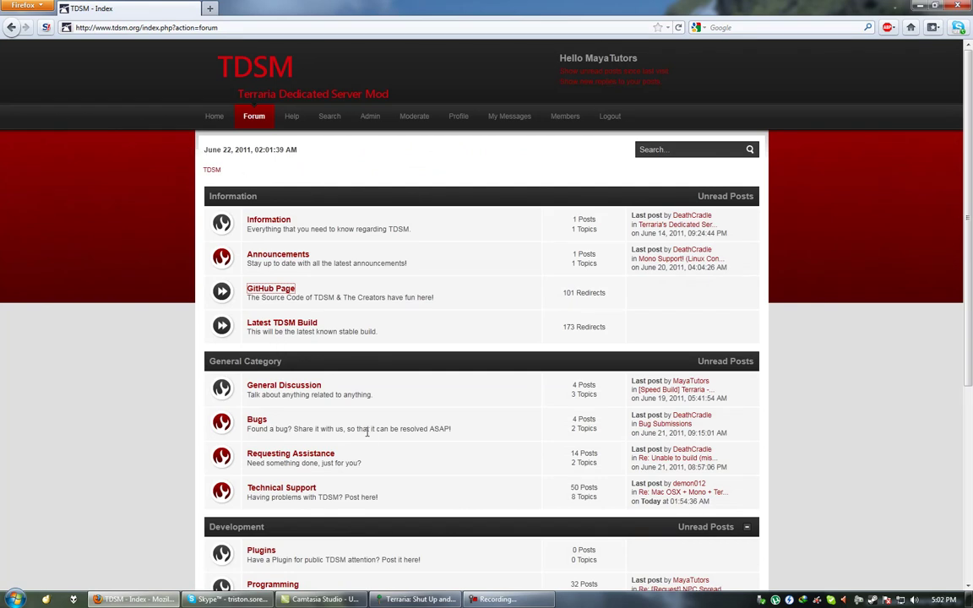
Save the Latest TDSM Build link as Terraria_Server.exe on the Desktop, then show the desktop.
scroll(367, 432, down, 2)
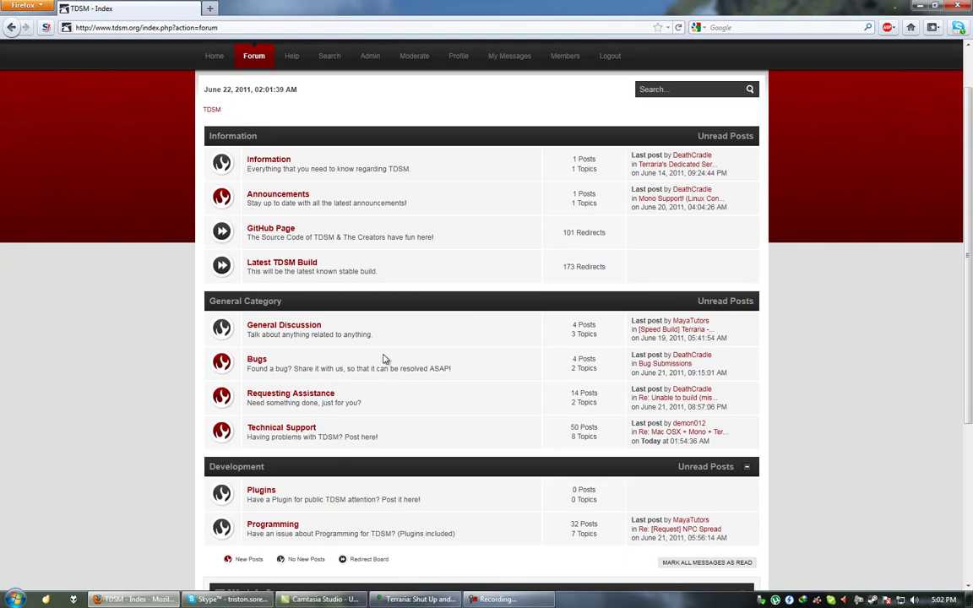
scroll(383, 352, up, 1)
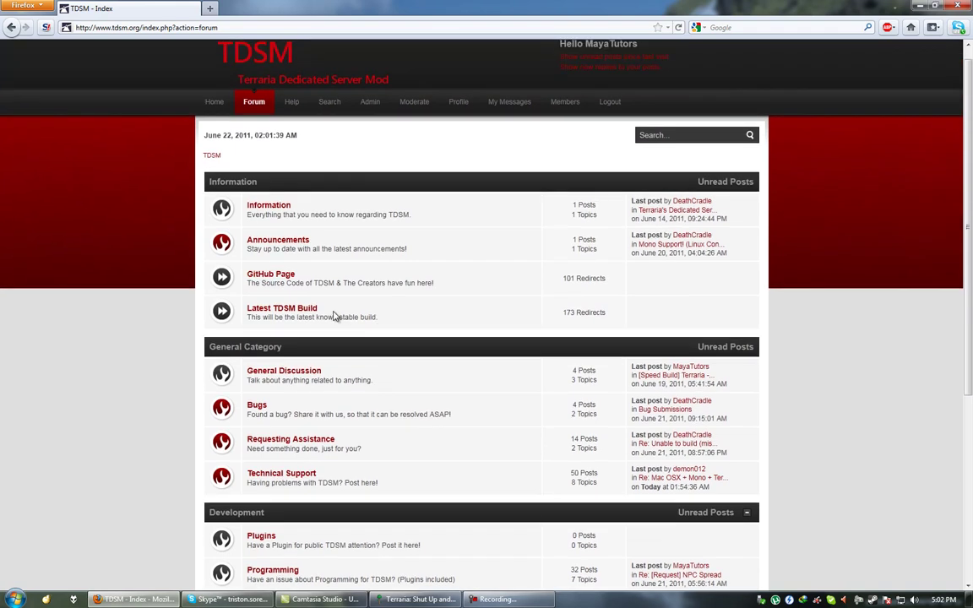
right_click(297, 310)
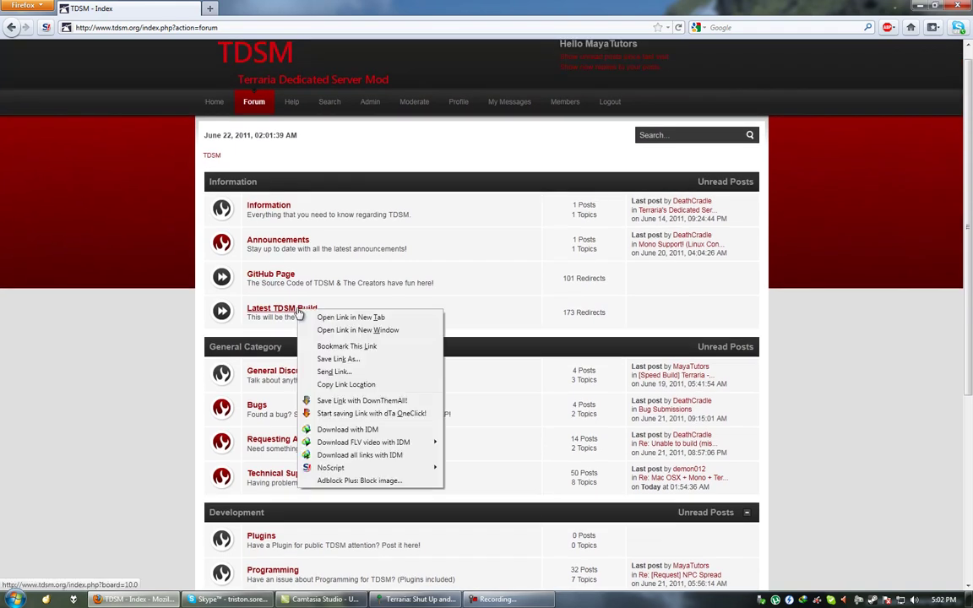
click(240, 281)
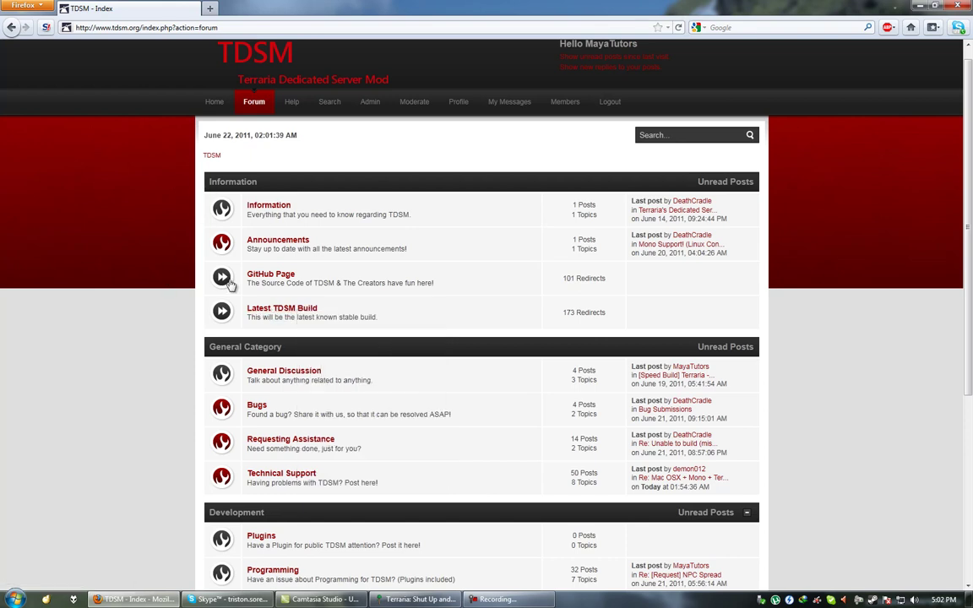
right_click(290, 309)
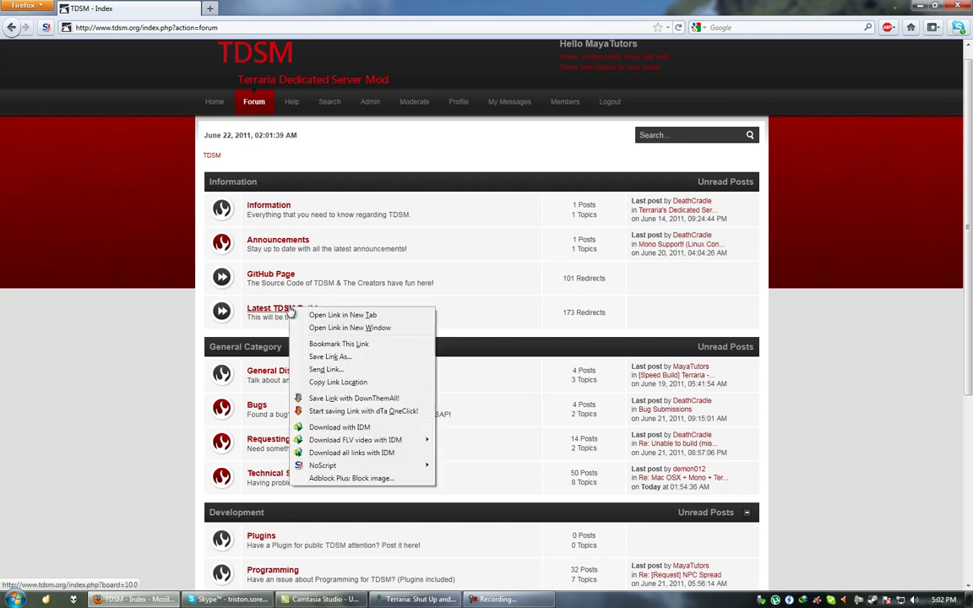
click(351, 364)
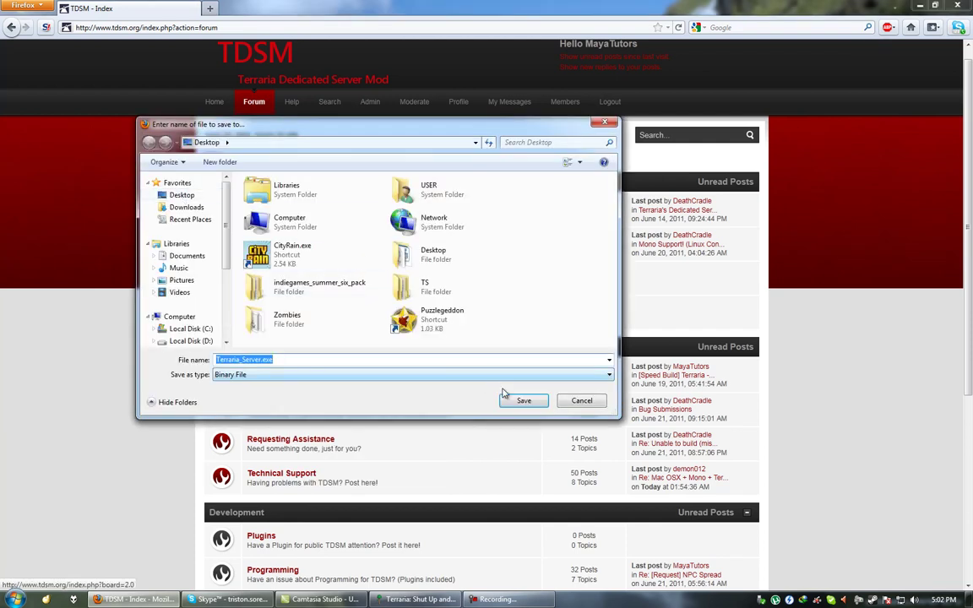
click(523, 401)
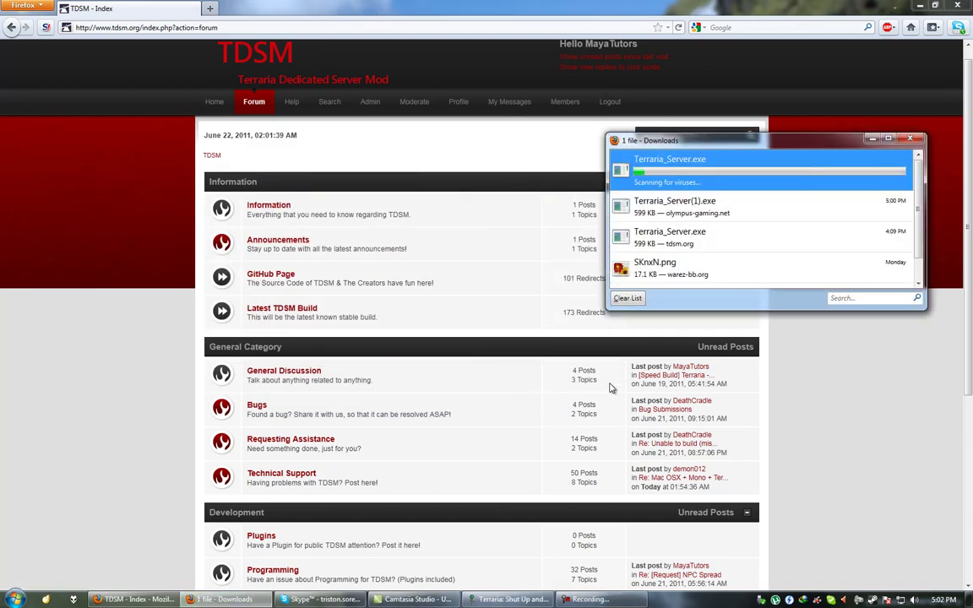
key(super+d)
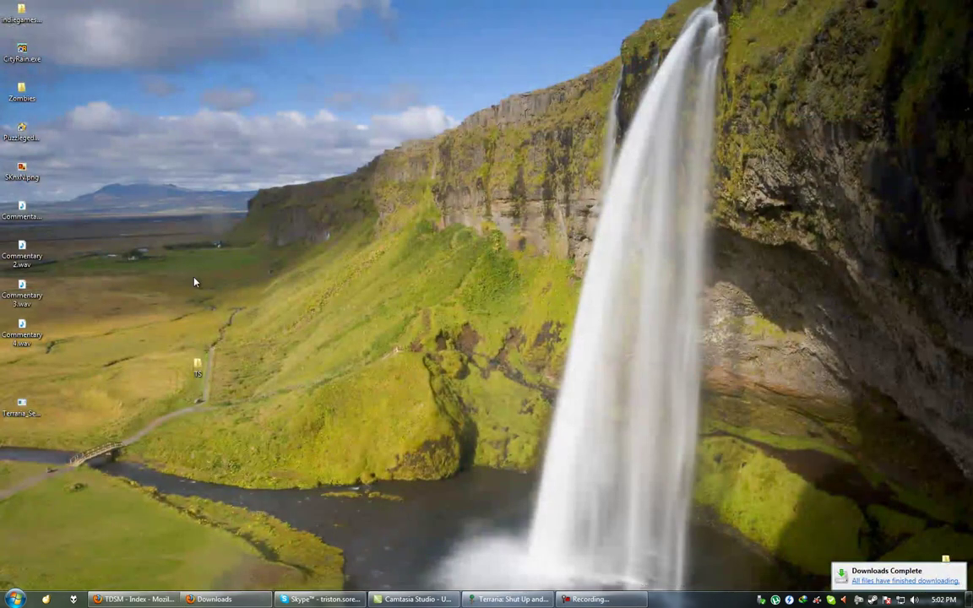
Create a desktop folder named Terraria-Server and move Terraria_Server.exe into it.
right_click(177, 220)
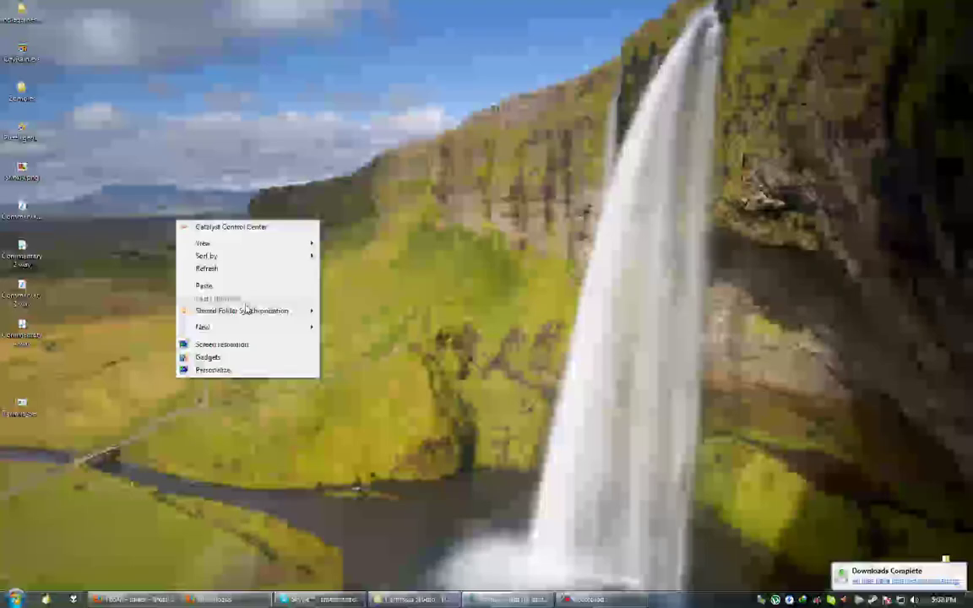
click(349, 323)
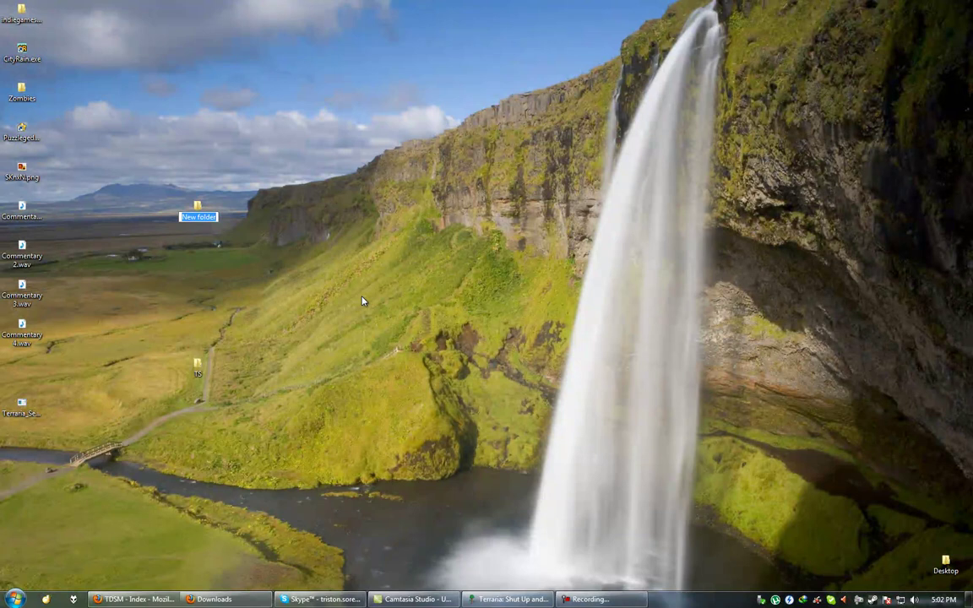
text(Terraria-Server)
key(Return)
drag(21, 404, 202, 221)
Open the Terraria-Server folder and run Terraria_Server.exe, allowing it past the security warning.
double_click(202, 221)
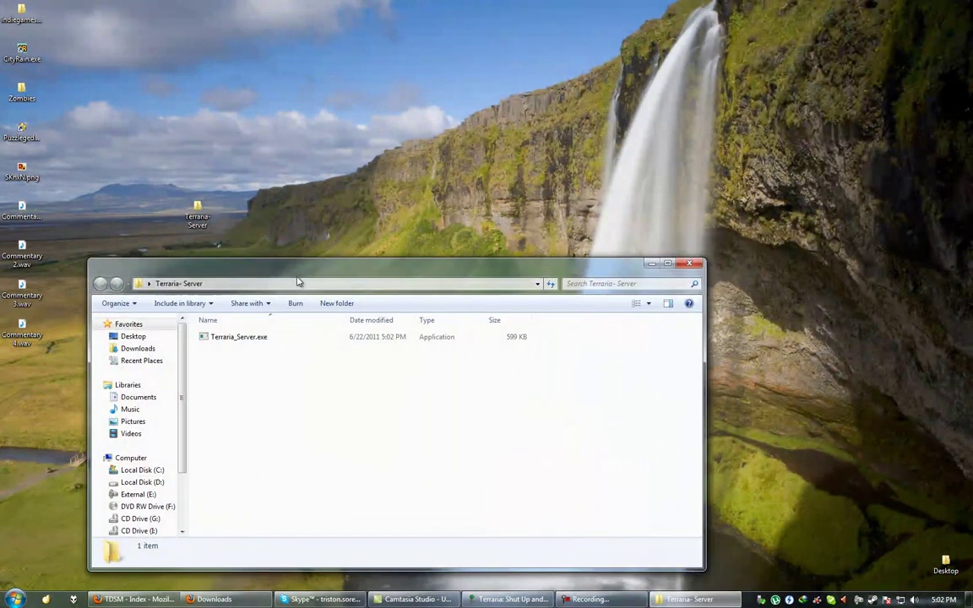
drag(300, 277, 333, 125)
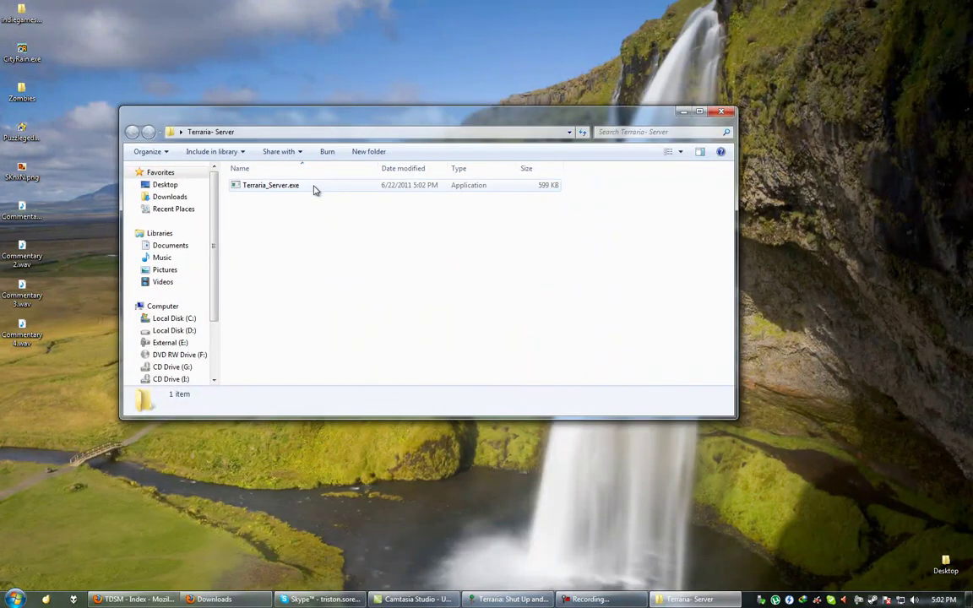
double_click(313, 190)
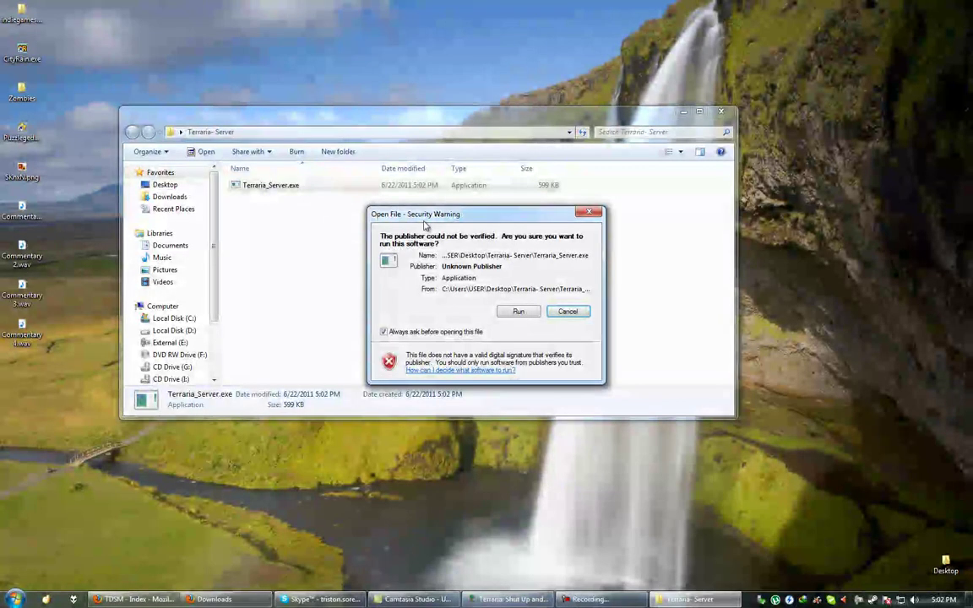
click(521, 311)
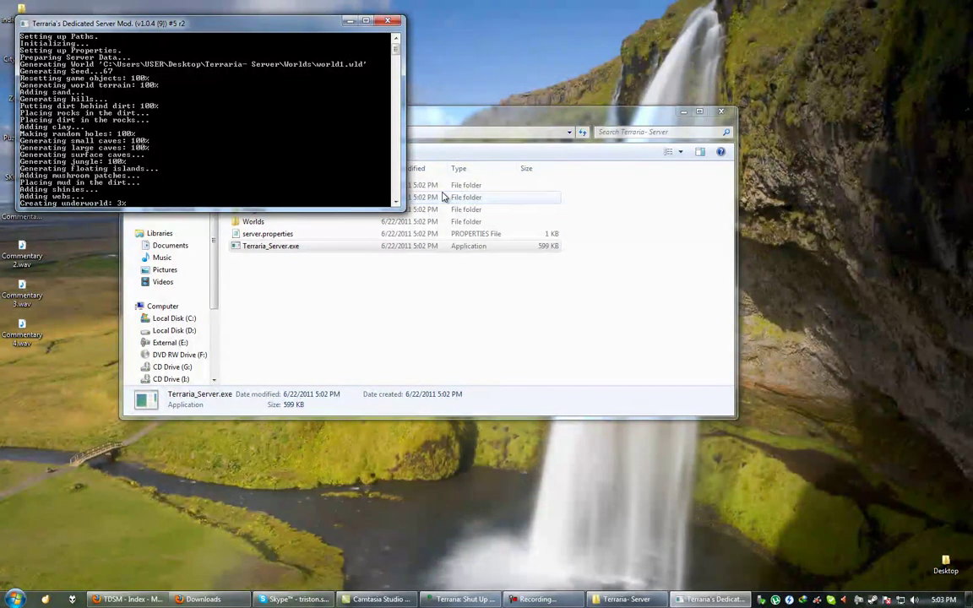
Stop the TDSM server with the exit command once world generation and saving finish.
click(445, 296)
drag(502, 288, 382, 183)
drag(427, 119, 565, 126)
click(166, 103)
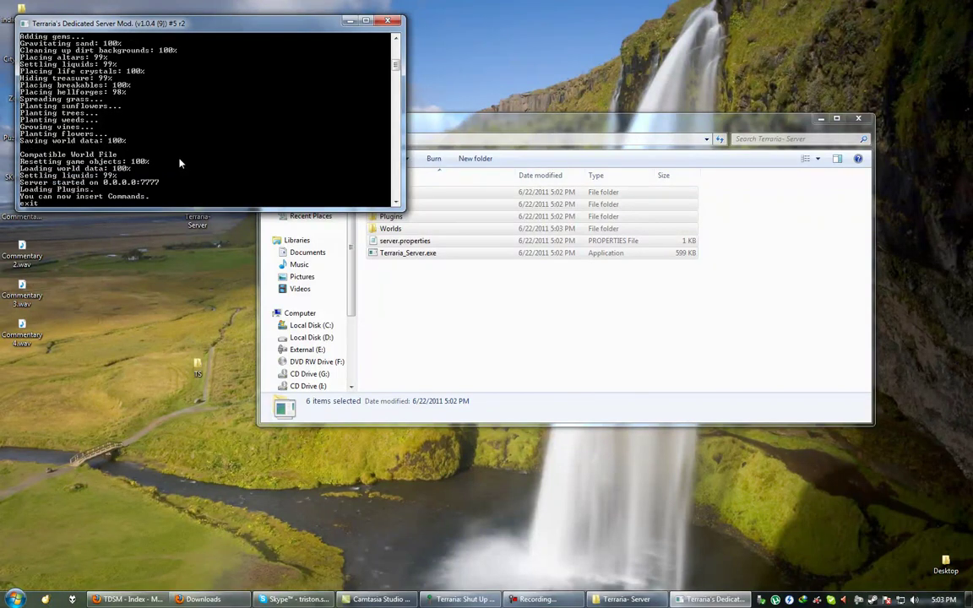
text(t)
key(Return)
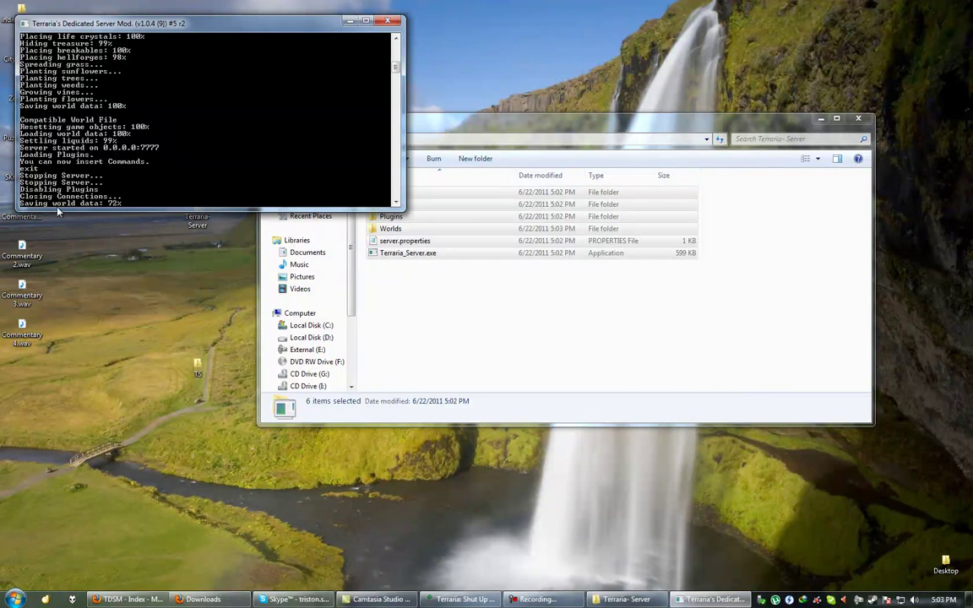
click(506, 293)
drag(543, 300, 457, 329)
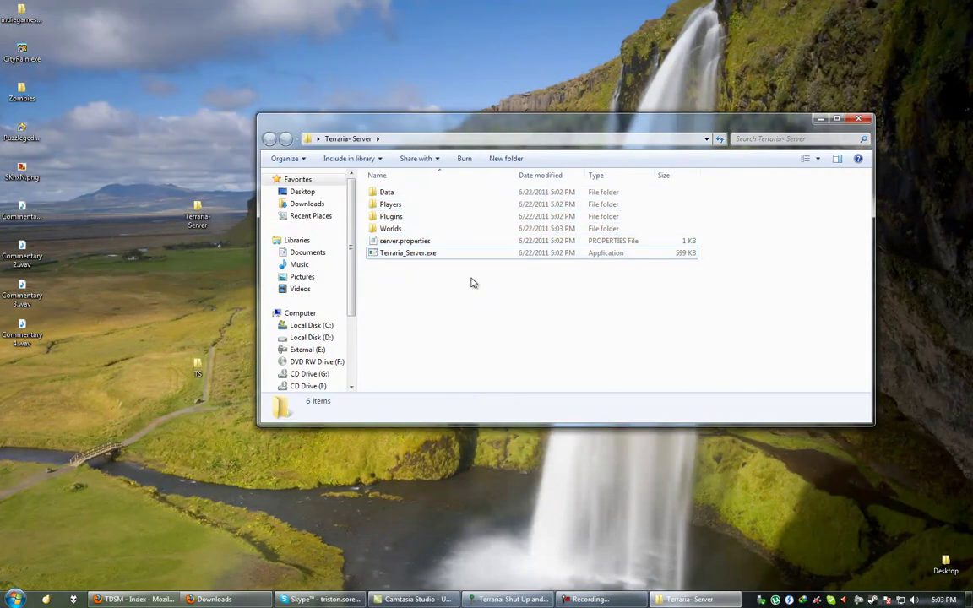
View server.properties in Notepad, close it, then bring up its Open with program choices.
click(437, 254)
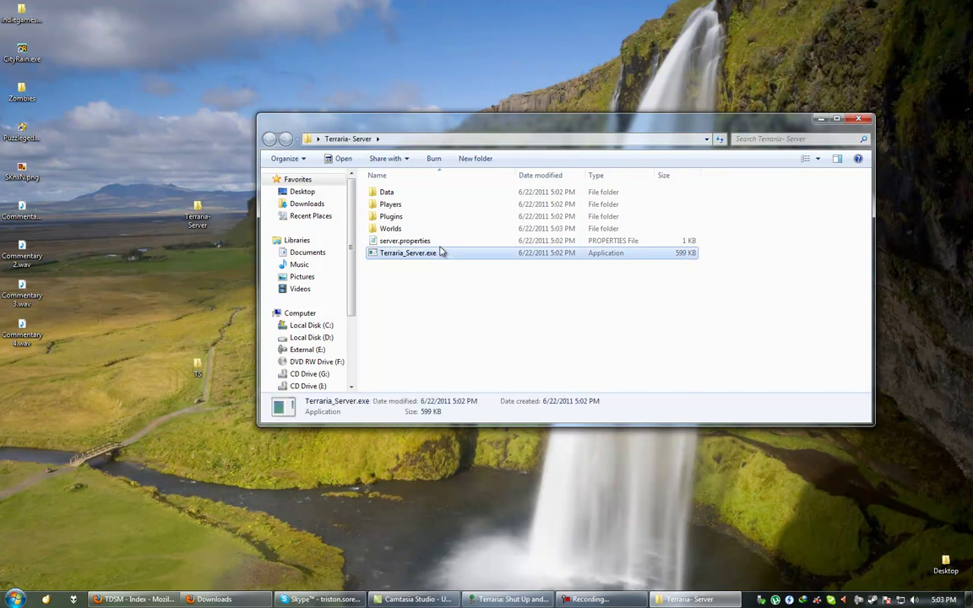
key(Up)
right_click(429, 243)
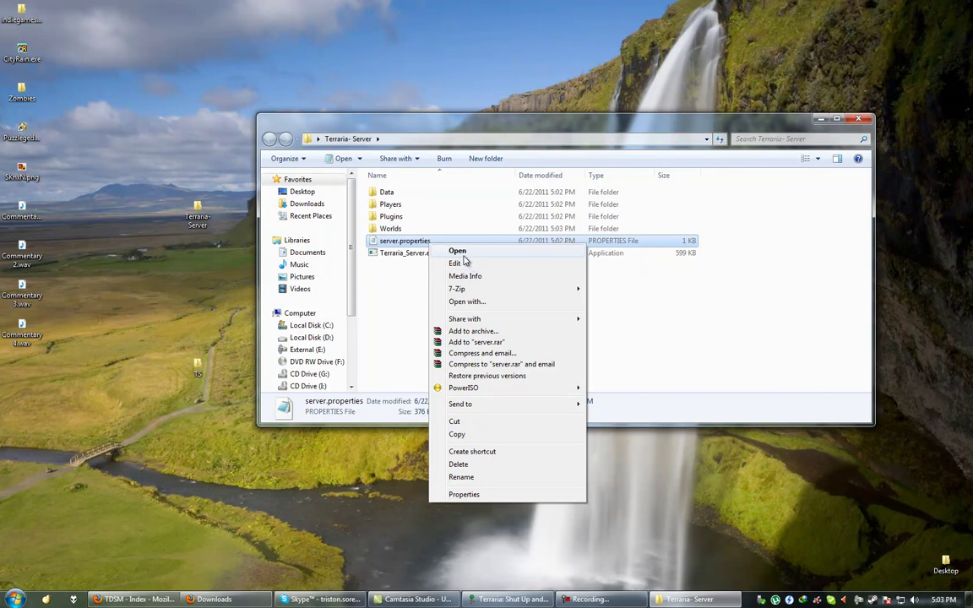
click(463, 256)
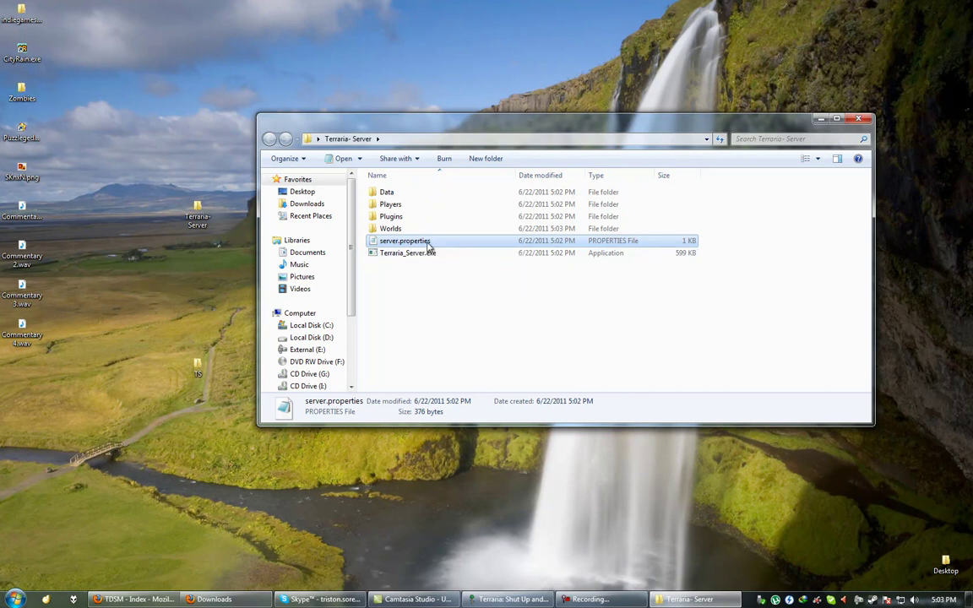
double_click(429, 245)
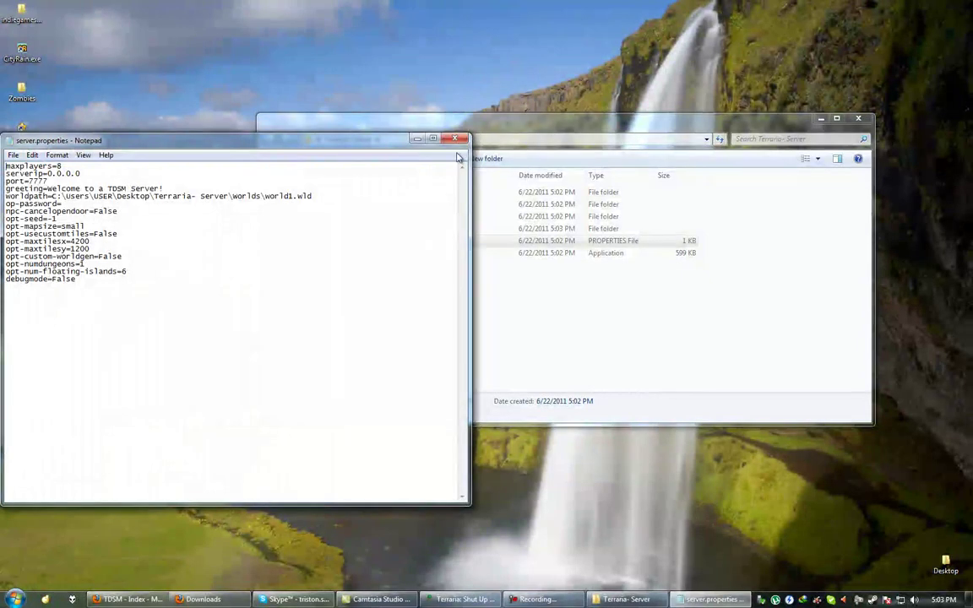
drag(434, 152, 518, 184)
click(602, 174)
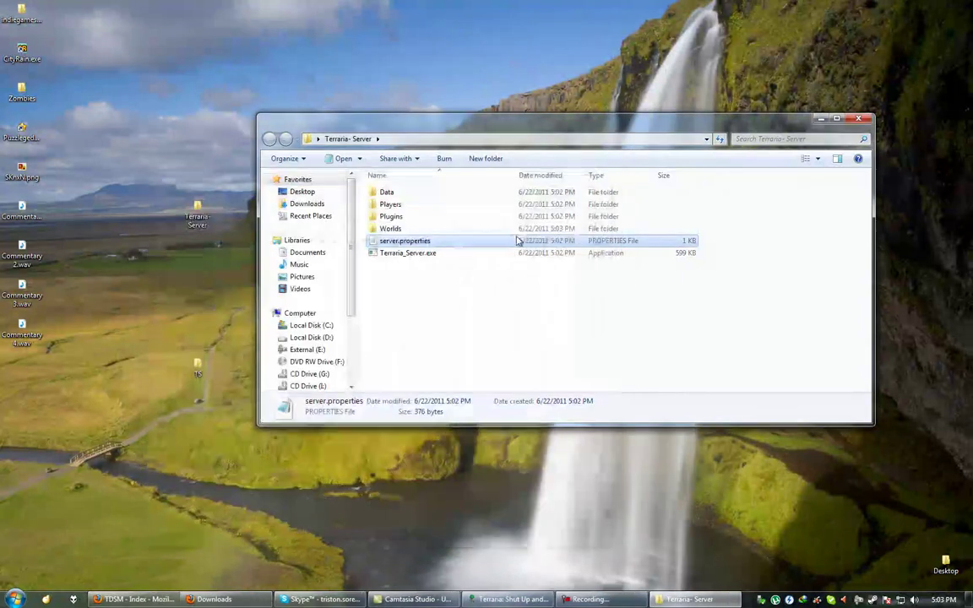
right_click(457, 248)
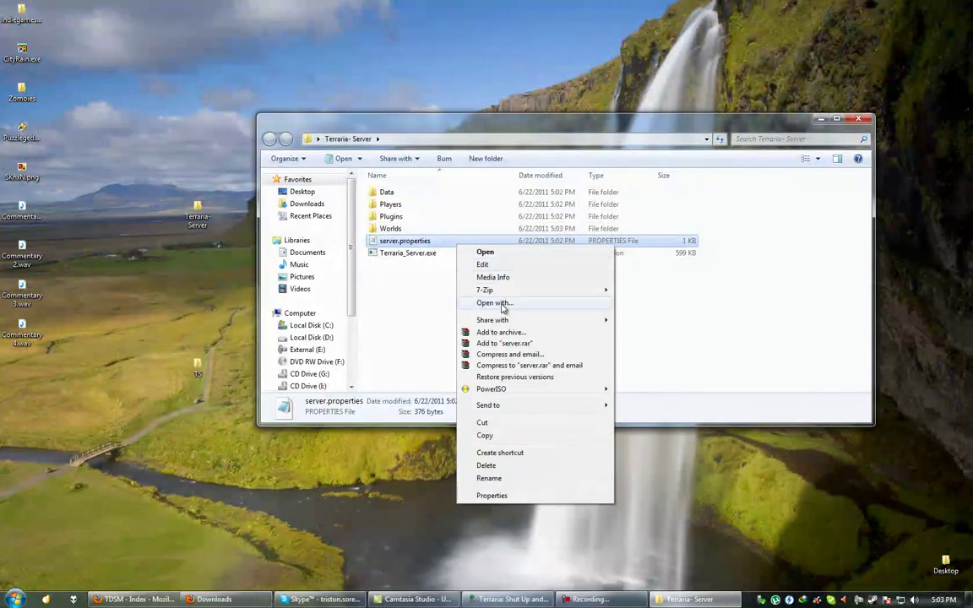
click(502, 305)
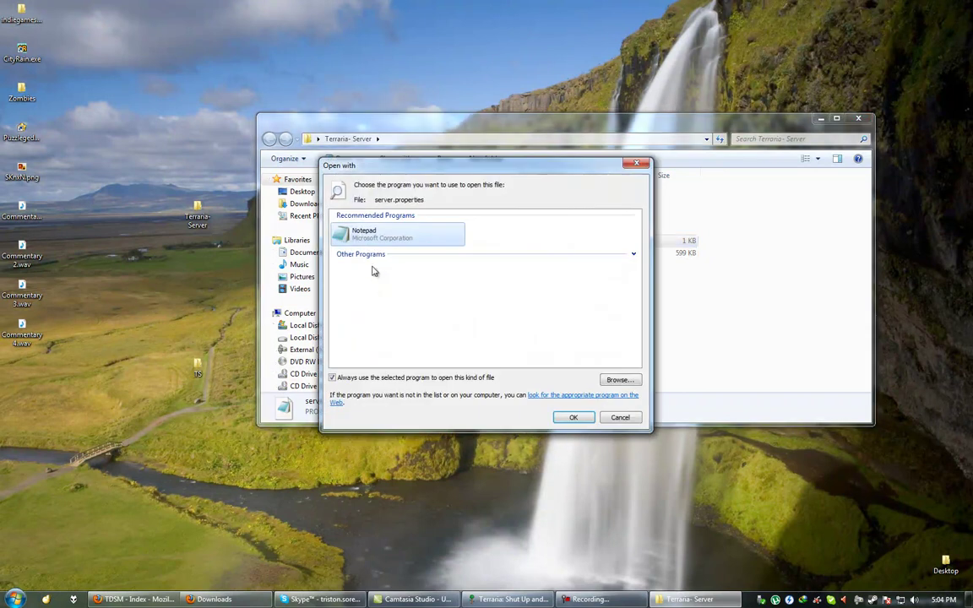
Open server.properties with Notepad and replace the default greeting with a personalised welcome message.
click(387, 233)
click(572, 416)
drag(403, 342, 282, 297)
click(344, 322)
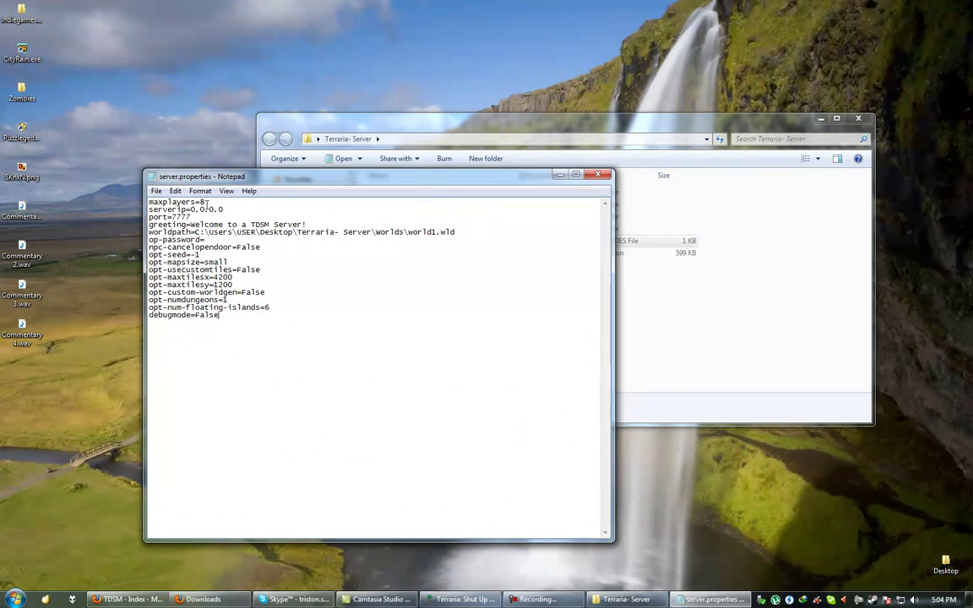
drag(191, 224, 245, 223)
click(252, 224)
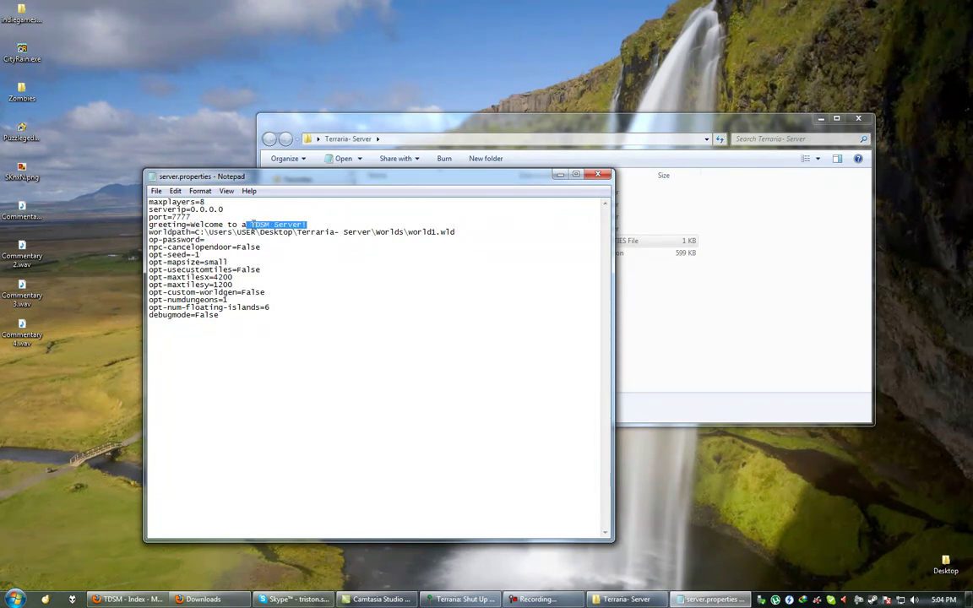
key(BackSpace)
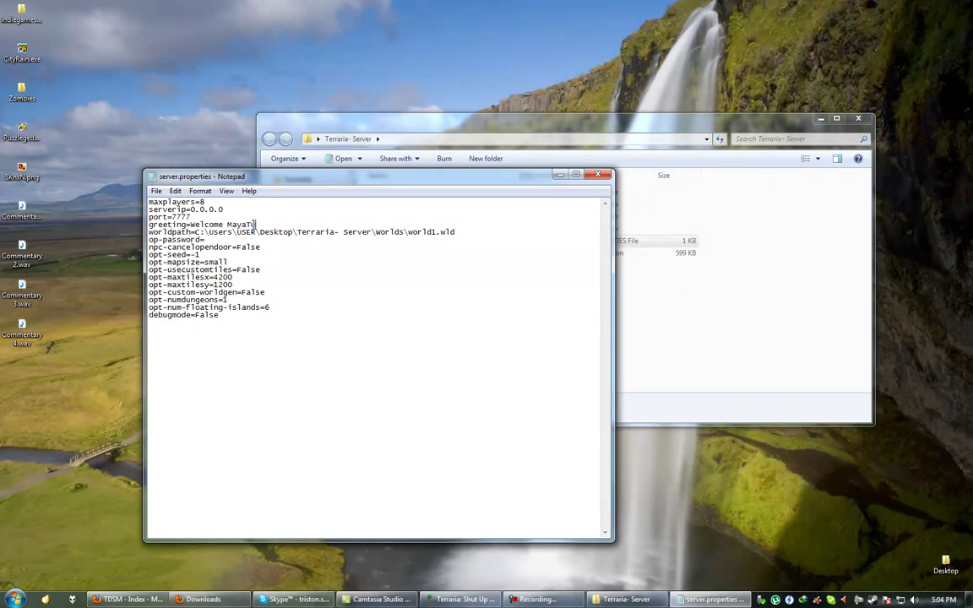
click(410, 231)
drag(412, 174, 331, 195)
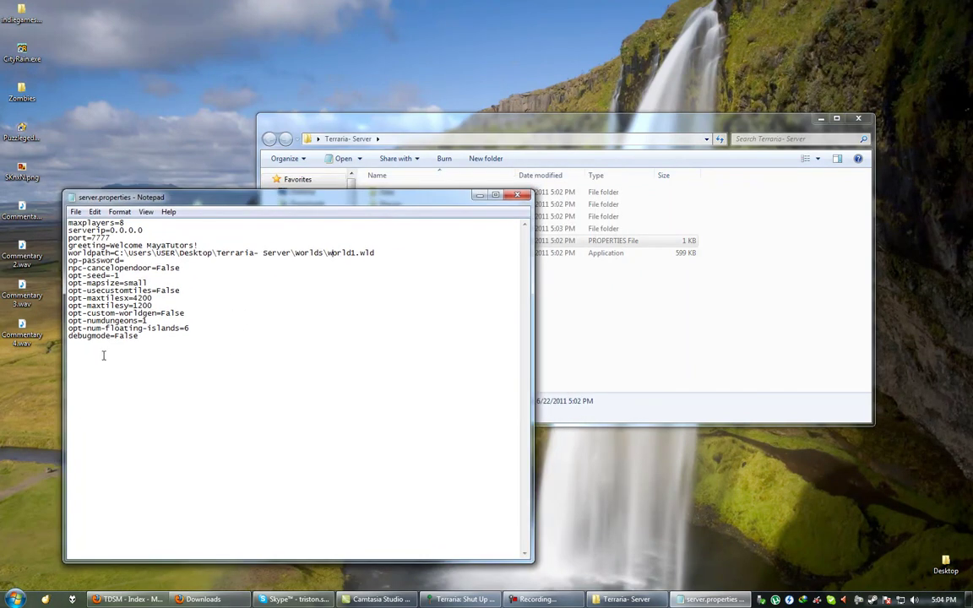
Browse to Documents\My Games\Terraria\Worlds in Explorer and copy its folder path.
click(15, 599)
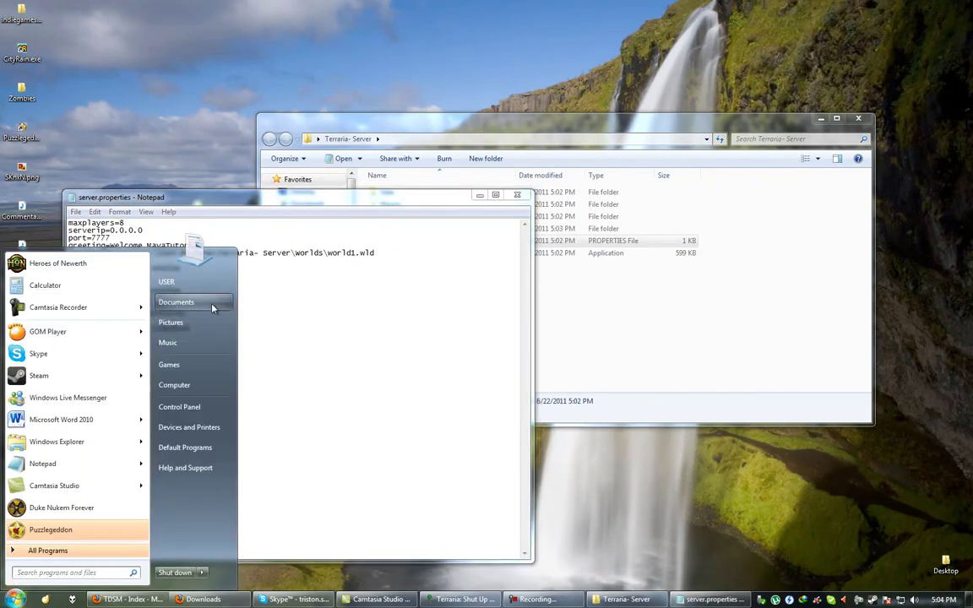
click(182, 302)
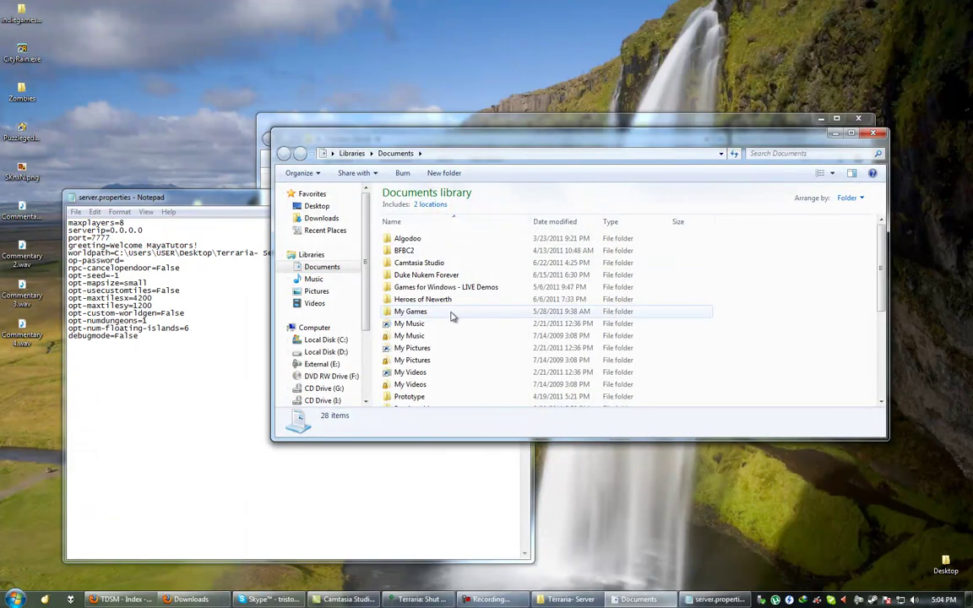
double_click(450, 311)
double_click(452, 315)
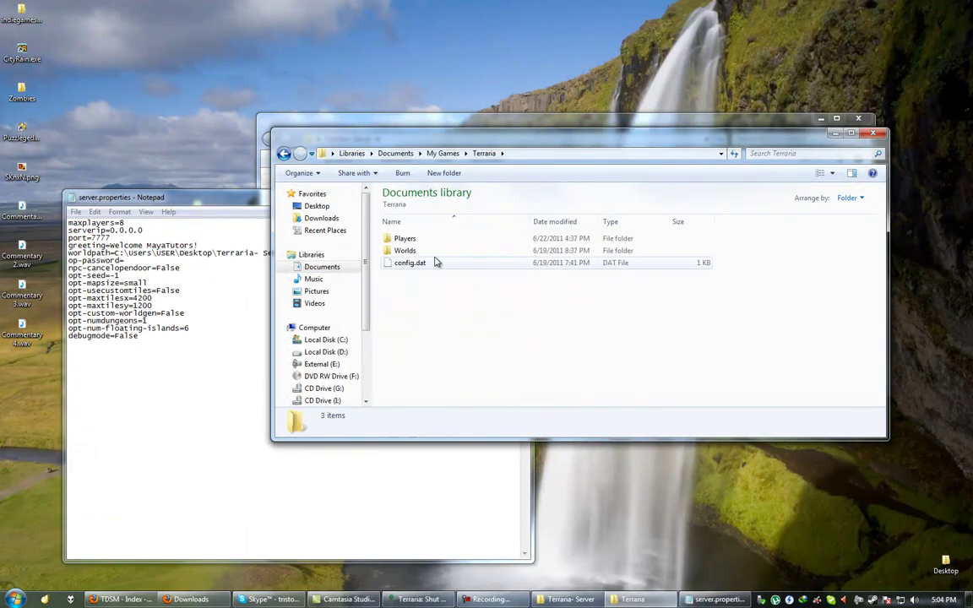
double_click(432, 251)
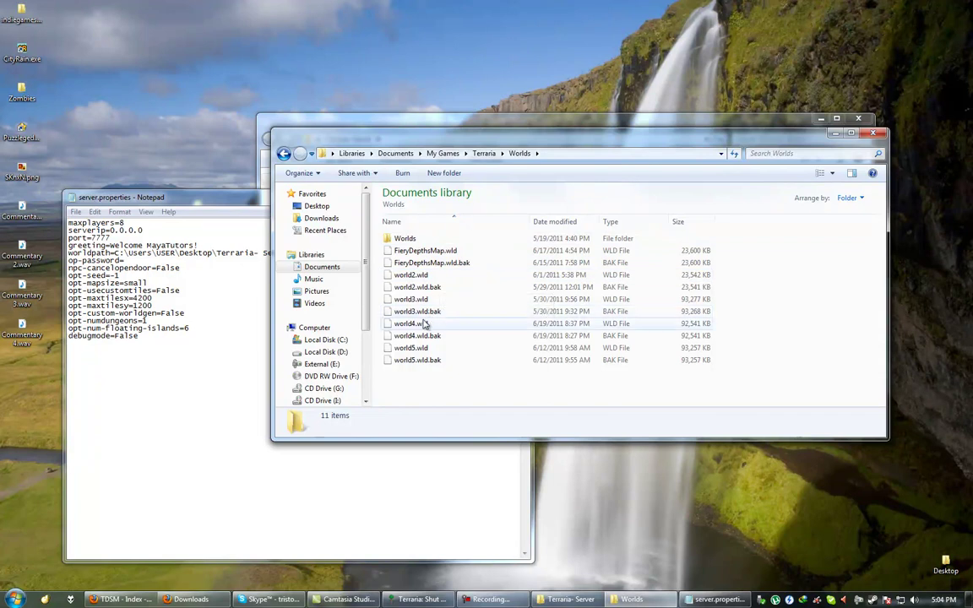
click(594, 156)
key(ctrl+c)
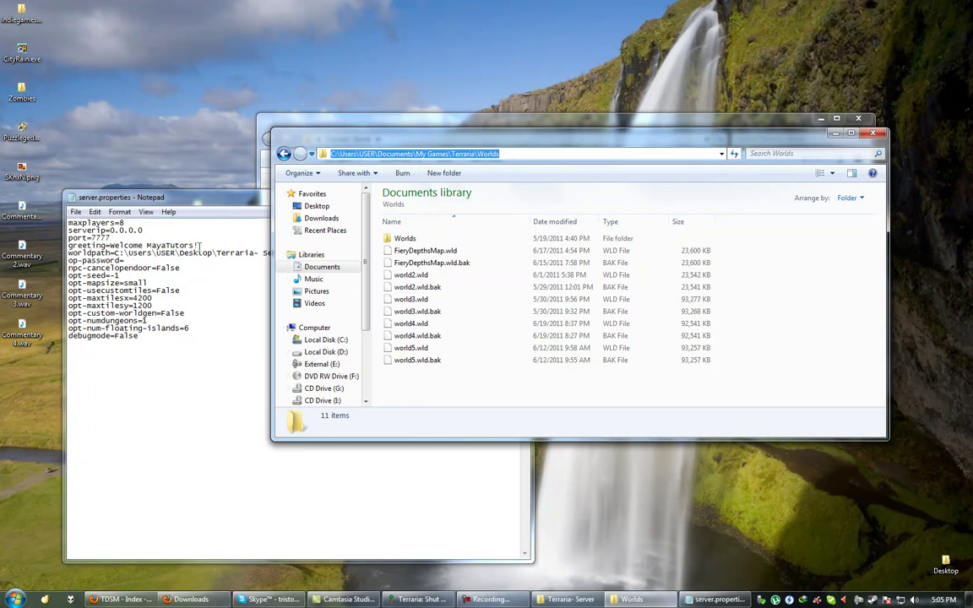
Select the existing worldpath value in server.properties.
click(245, 252)
drag(365, 252, 283, 252)
double_click(155, 260)
drag(374, 252, 115, 252)
Paste the Worlds folder path as worldpath, pointing it at world4.wld.
key(ctrl+v)
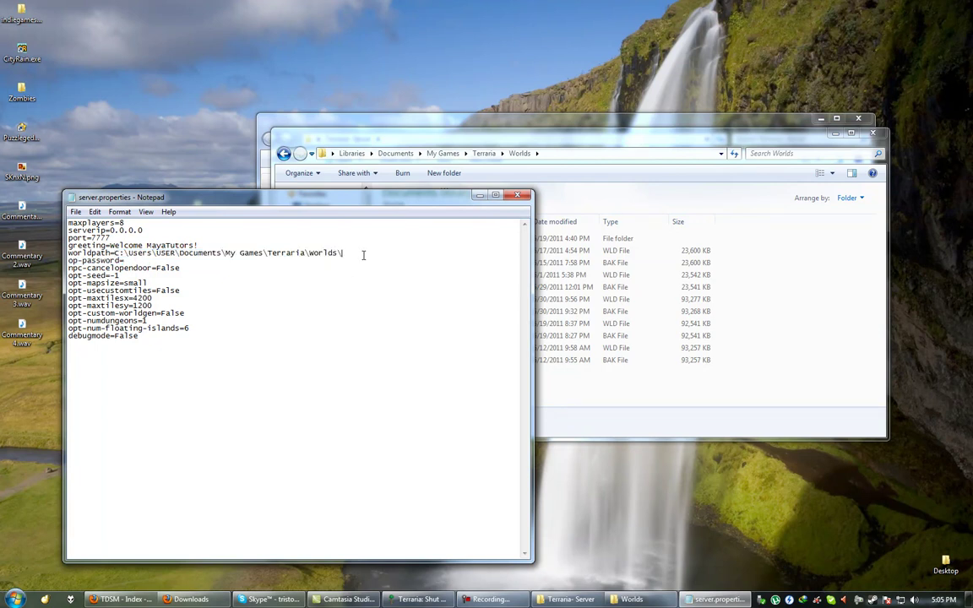
click(544, 135)
drag(544, 135, 593, 141)
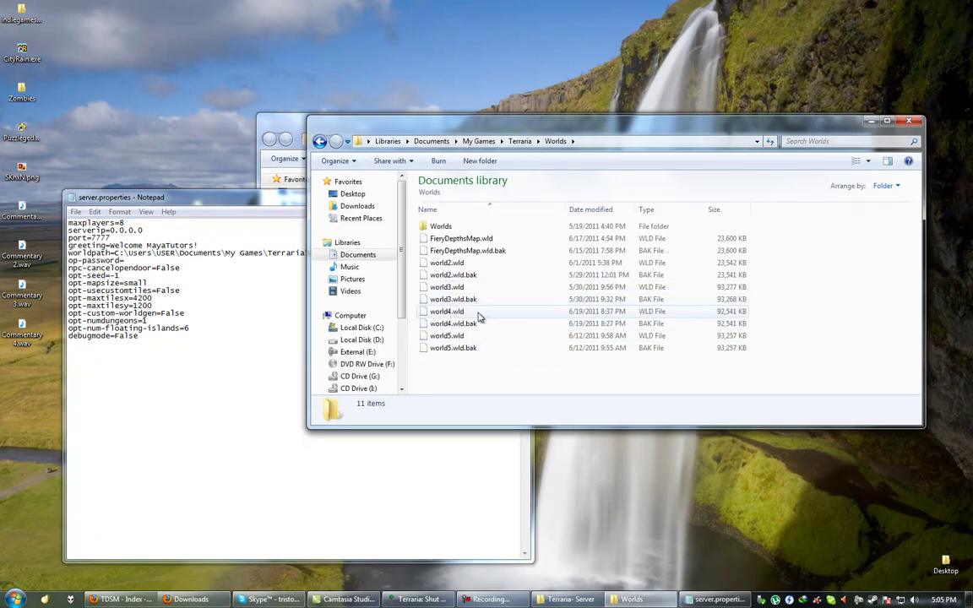
click(278, 253)
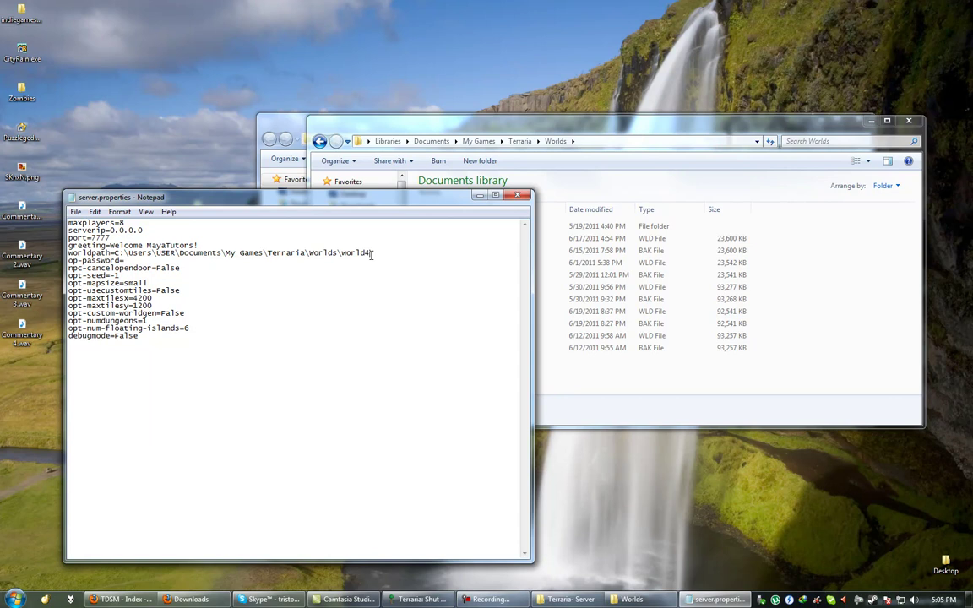
click(542, 131)
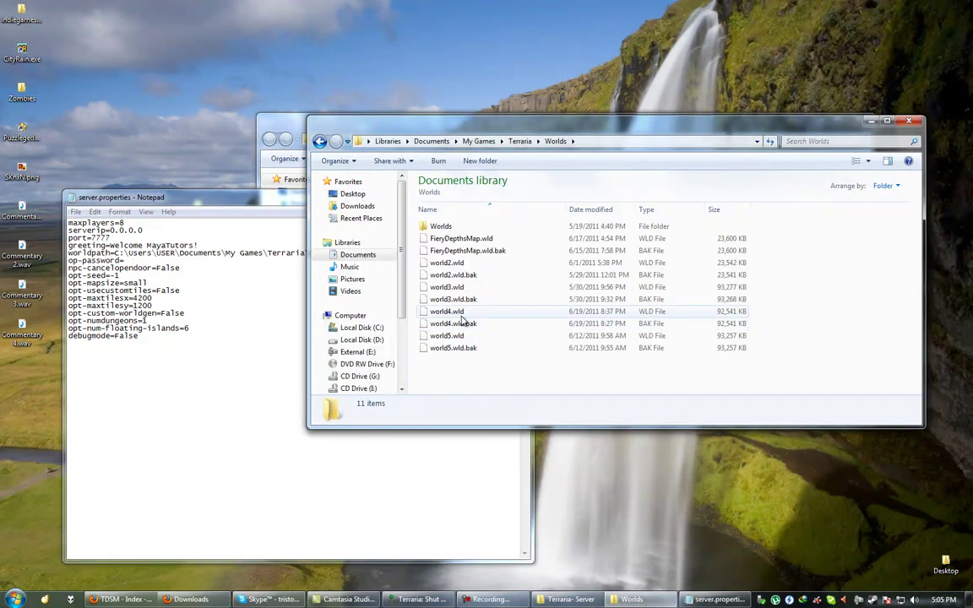
click(287, 237)
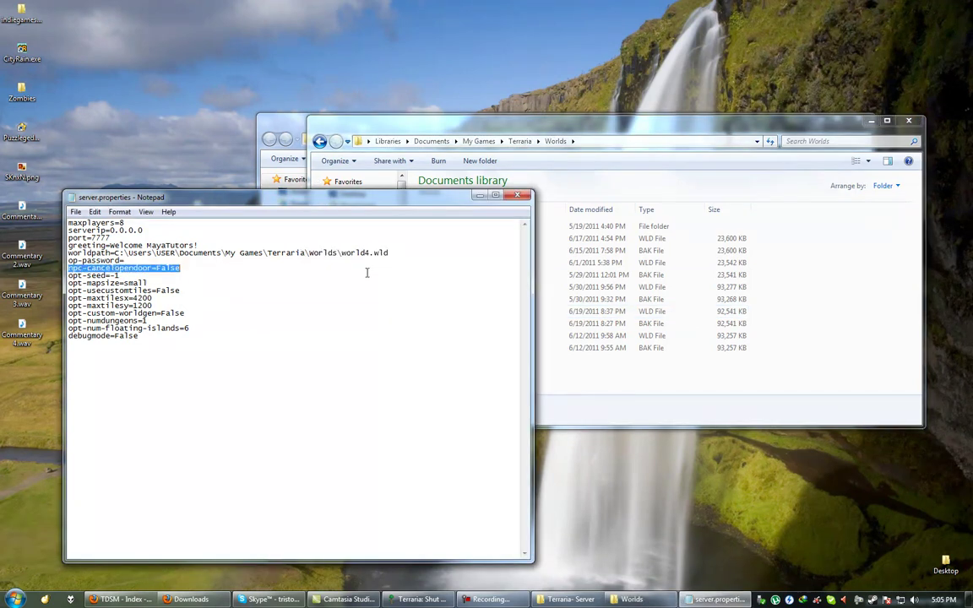
Change the debugmode value from False to True.
click(338, 328)
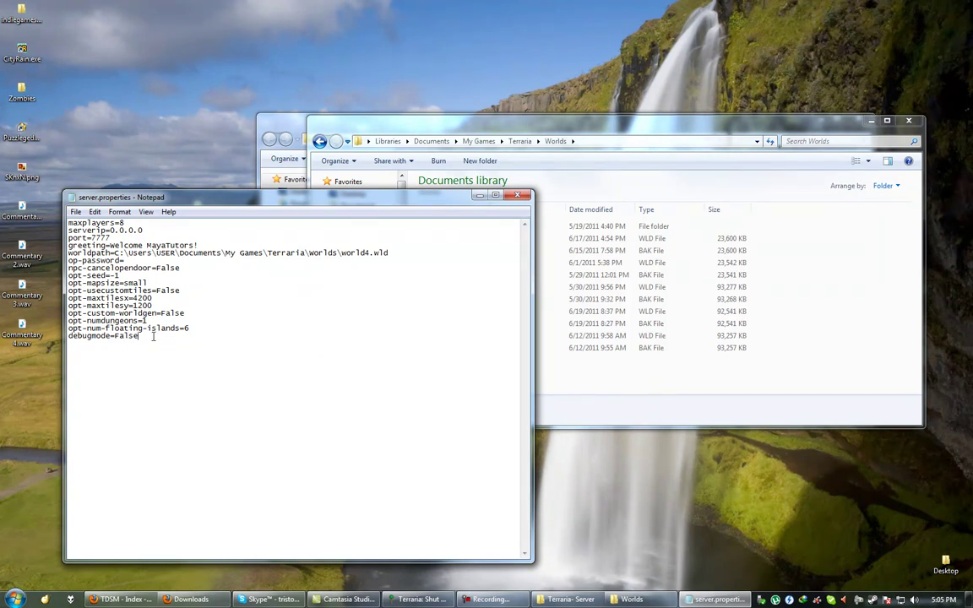
drag(137, 336, 68, 336)
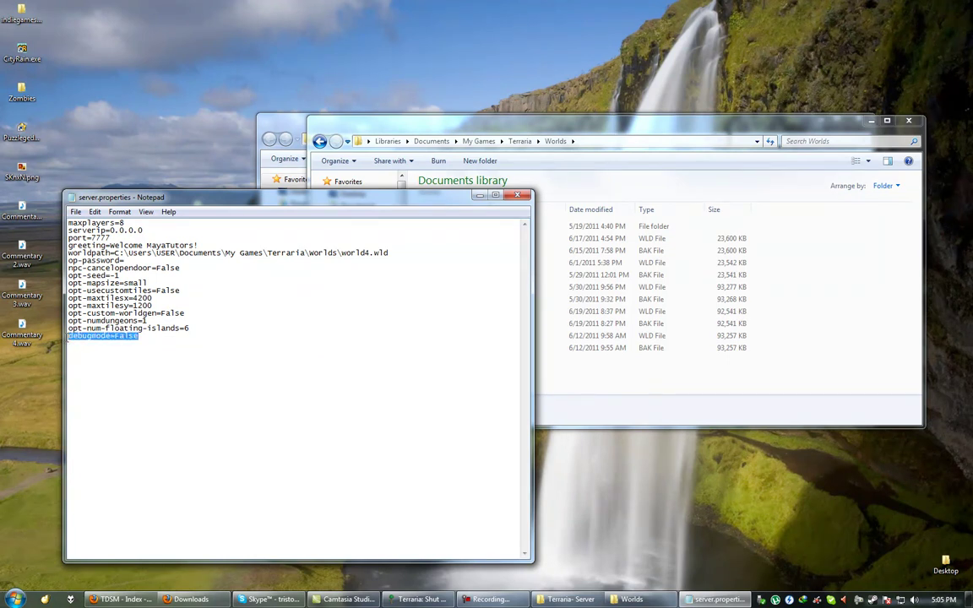
click(136, 336)
drag(139, 336, 114, 336)
text(True)
Read the TDSM home page's Mono Support post about debugmode, then return to server.properties in Notepad.
click(122, 599)
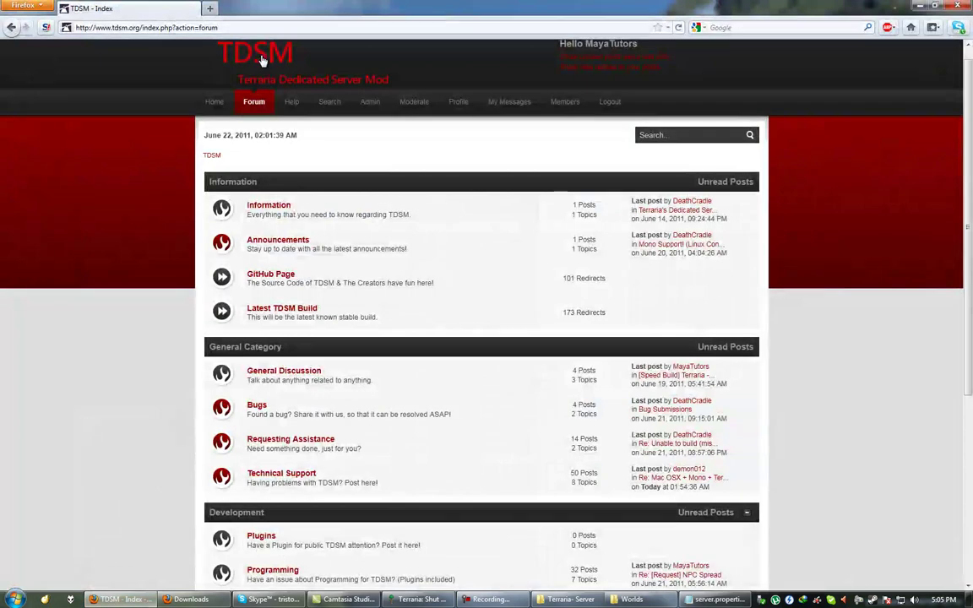
click(262, 61)
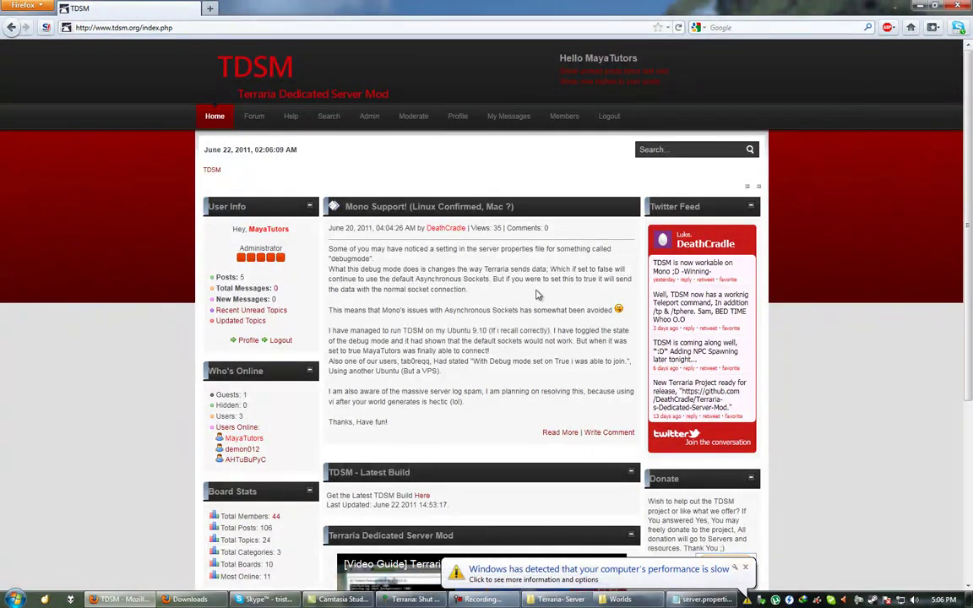
click(747, 568)
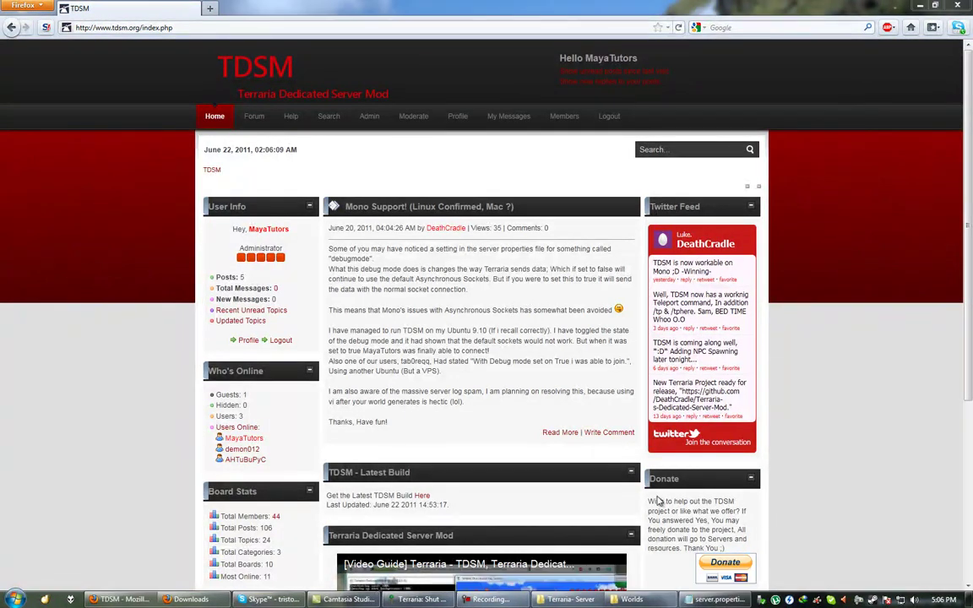
click(706, 599)
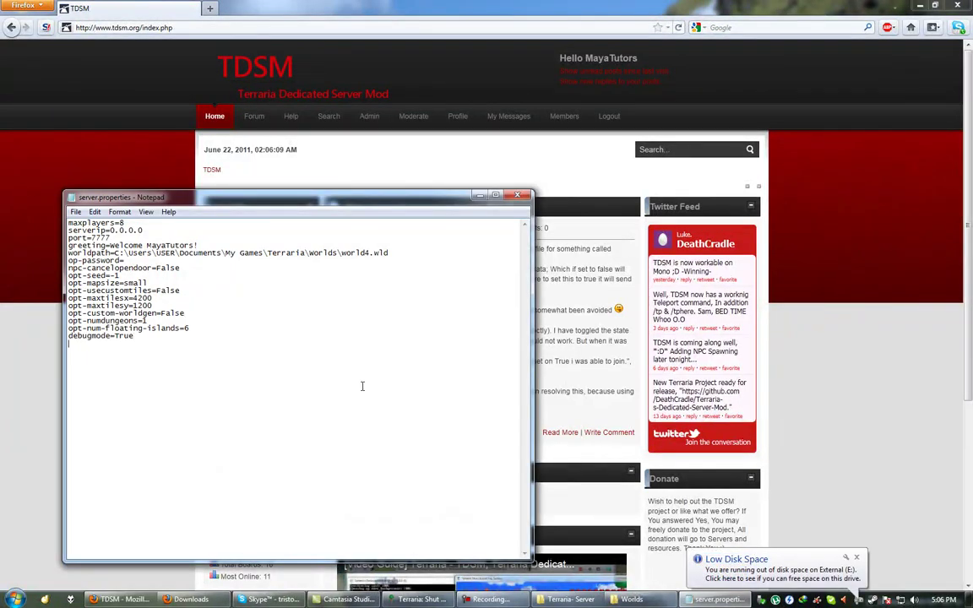
Look over the server.properties lines from the world path down to debugmode=True.
drag(253, 346, 67, 252)
click(216, 372)
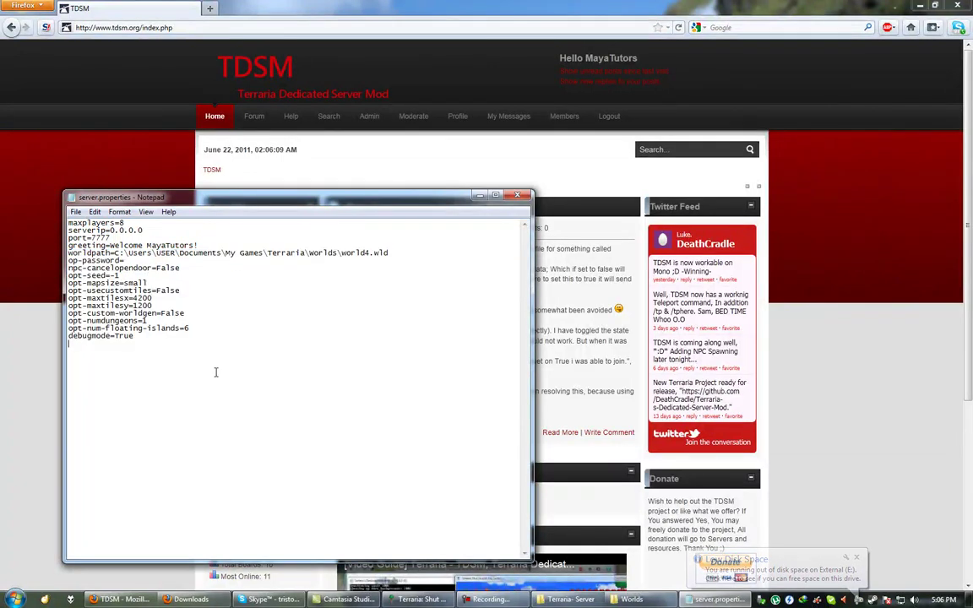
double_click(123, 335)
click(143, 339)
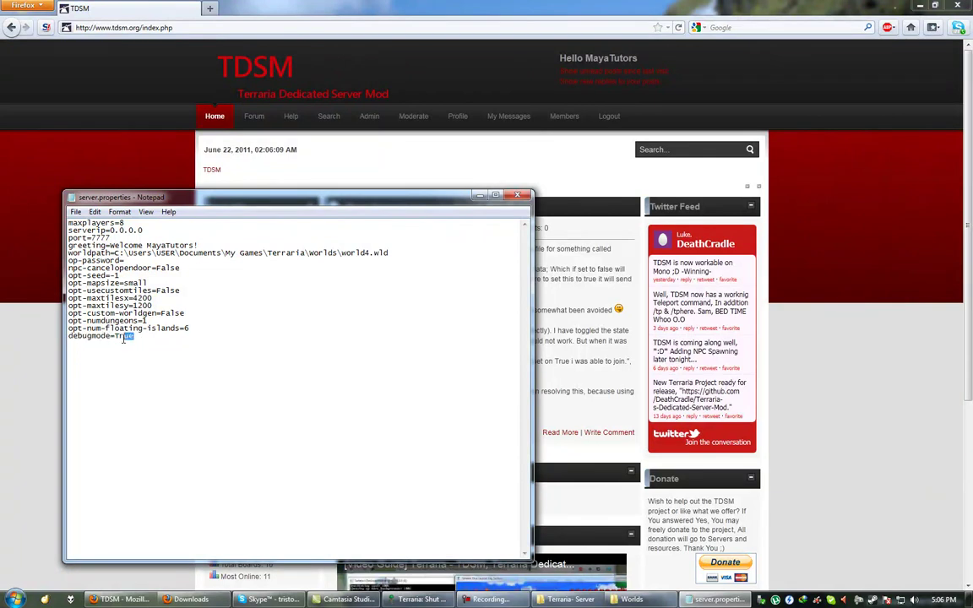
drag(142, 290, 67, 222)
click(142, 291)
drag(143, 339, 85, 275)
click(132, 321)
Save server.properties and close Notepad.
click(75, 211)
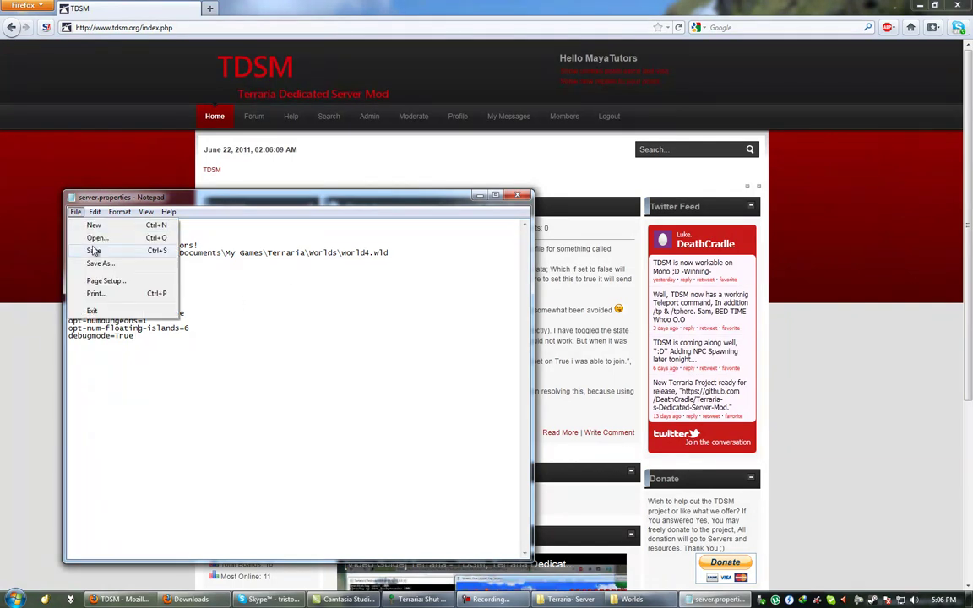
click(88, 247)
click(517, 195)
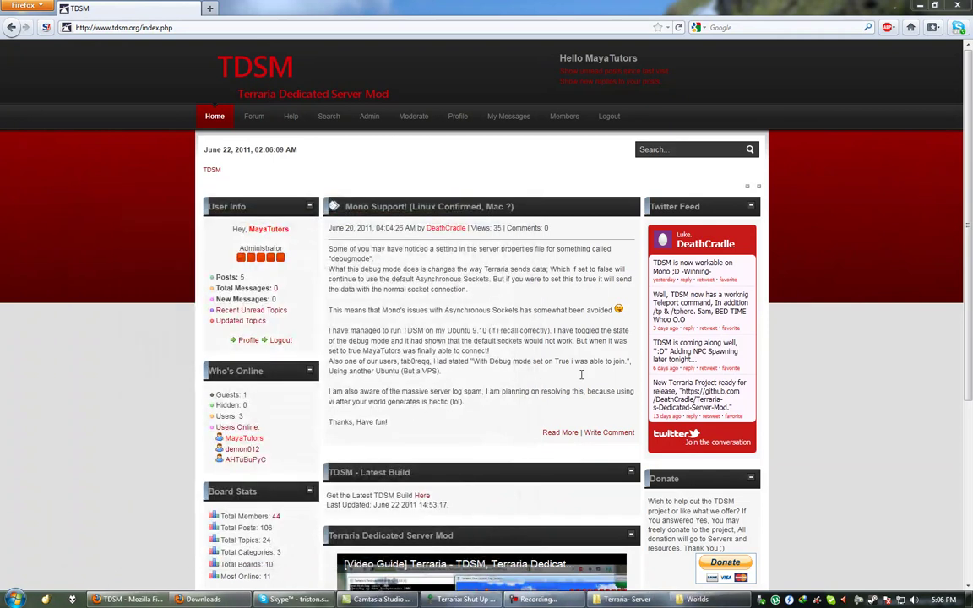
Launch Terraria_Server.exe from the Terraria - Server folder and allow it past the security warning.
click(460, 598)
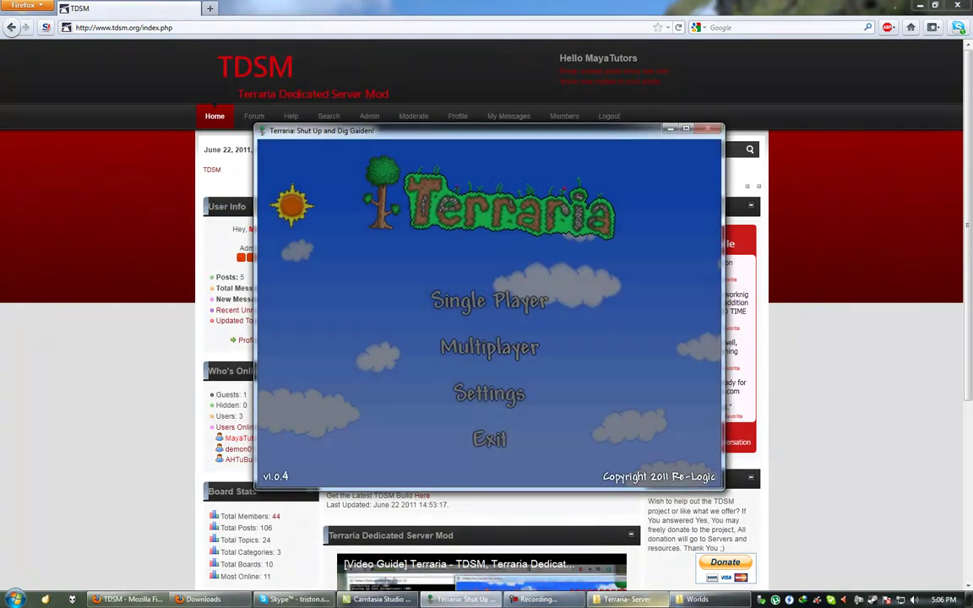
key(alt+Tab)
double_click(405, 252)
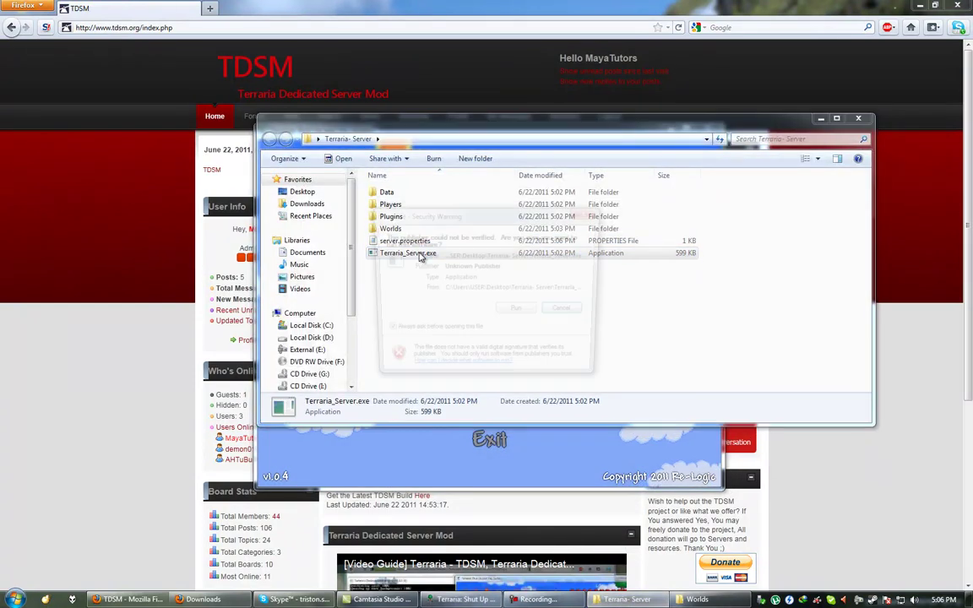
click(515, 312)
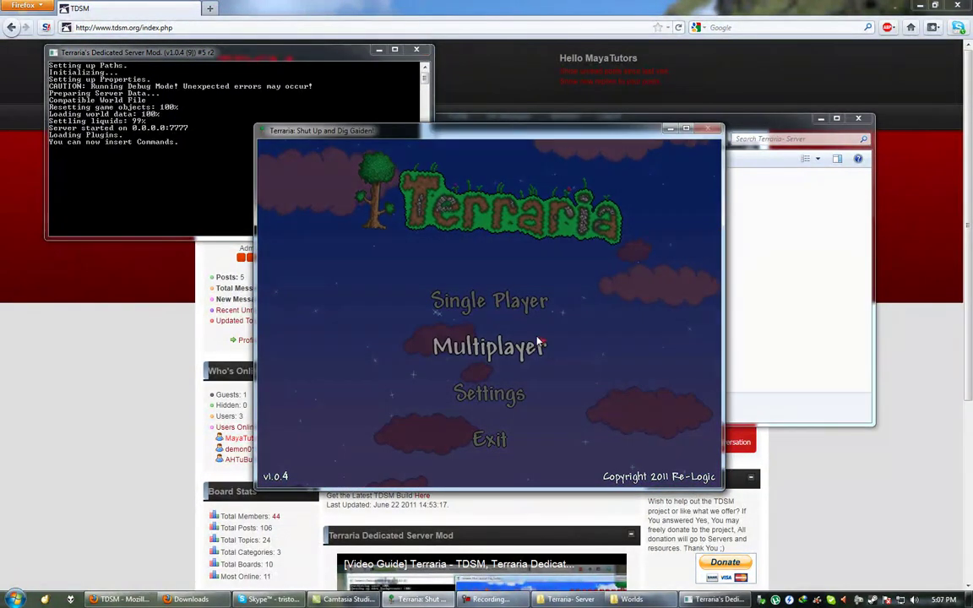
Join the server at localhost on the default port 7777 with the chosen character.
click(537, 340)
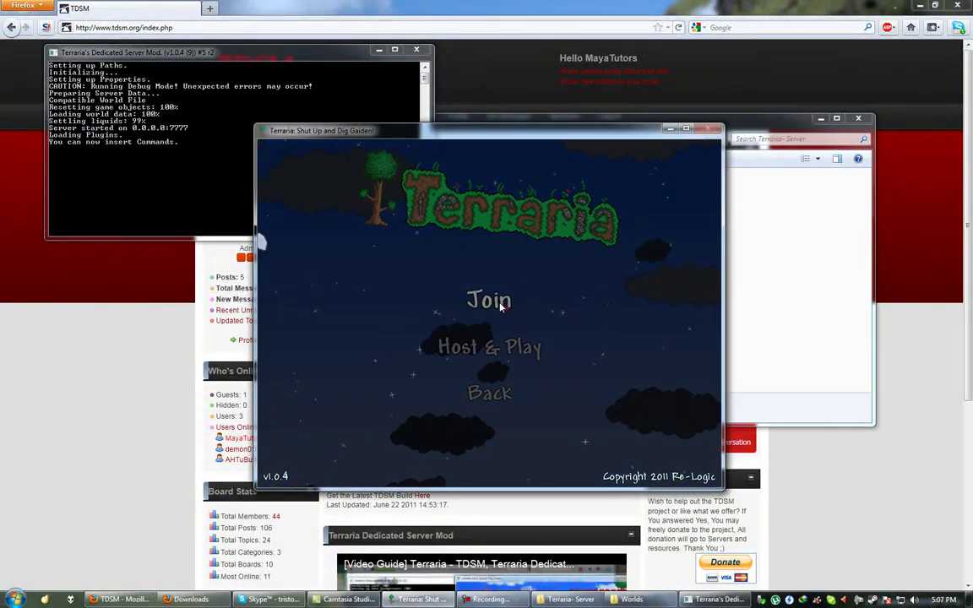
click(489, 297)
click(494, 321)
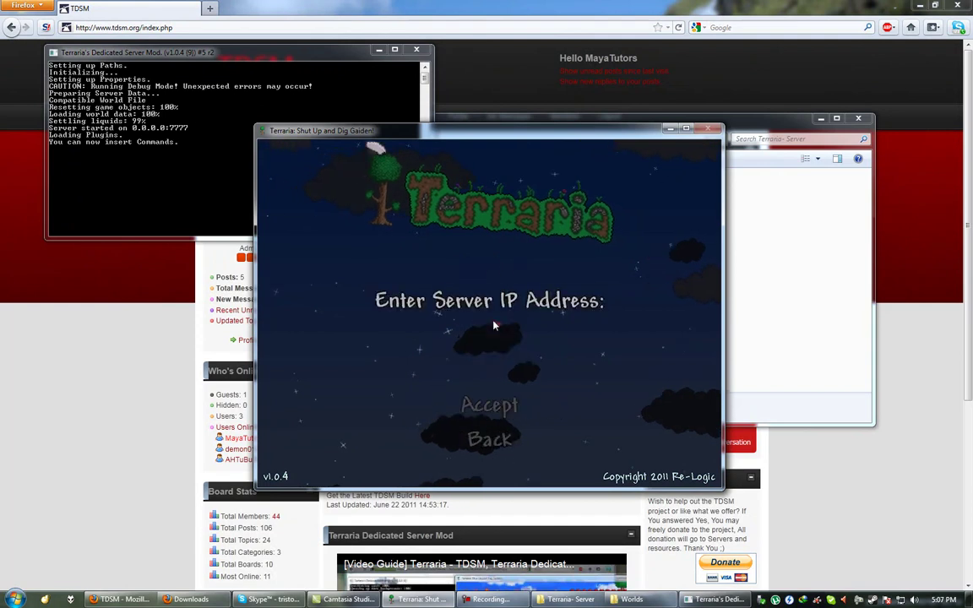
text(localhost)
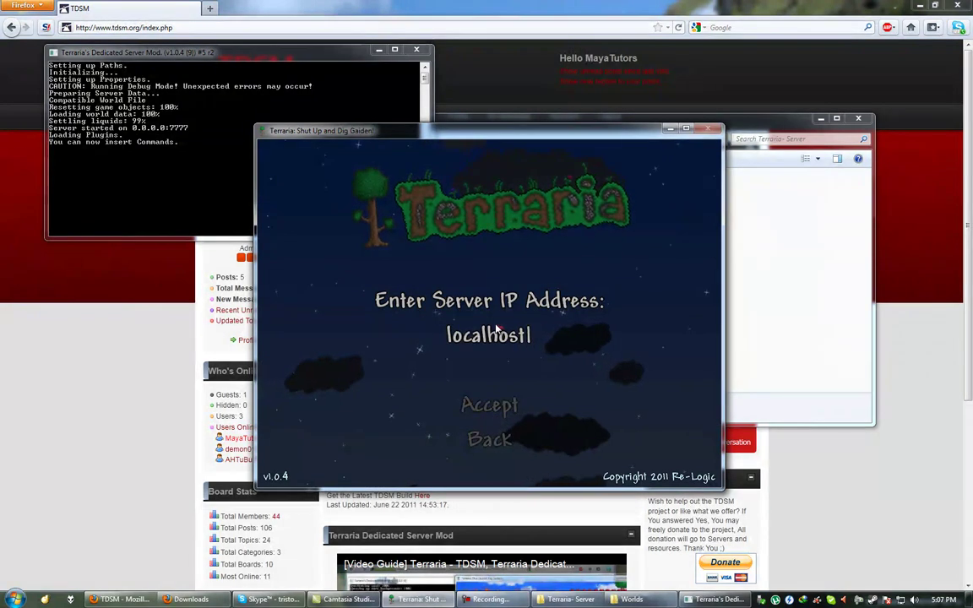
key(Return)
key(Return)
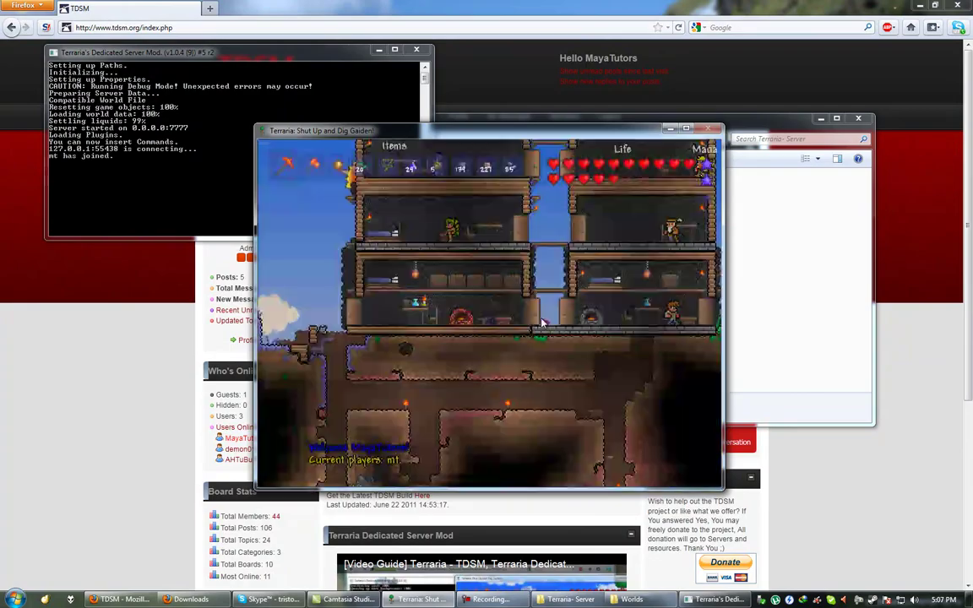
Walk the character right and jump onto the house roof.
key(d)
key(d)
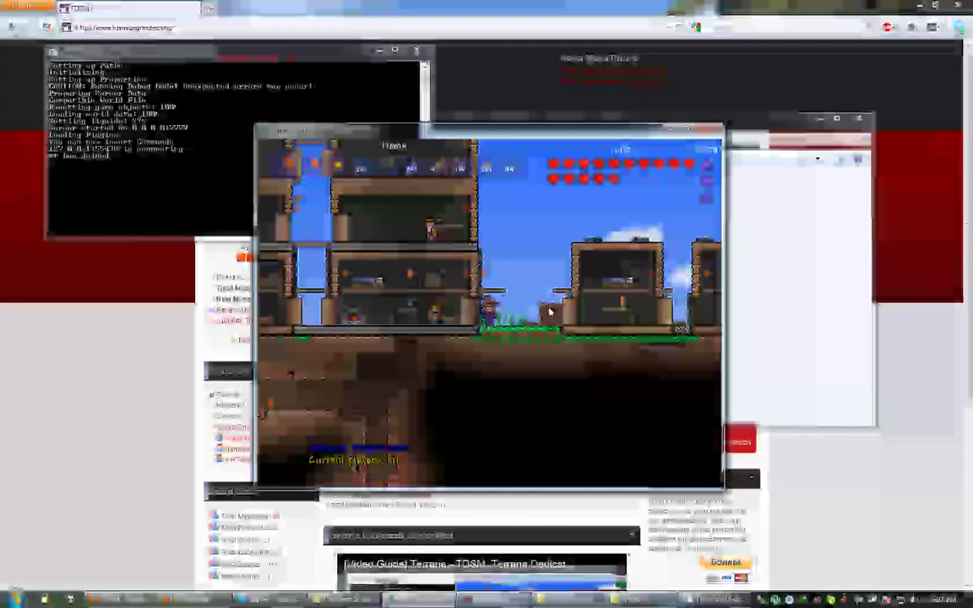
key(d)
key(space)
click(148, 150)
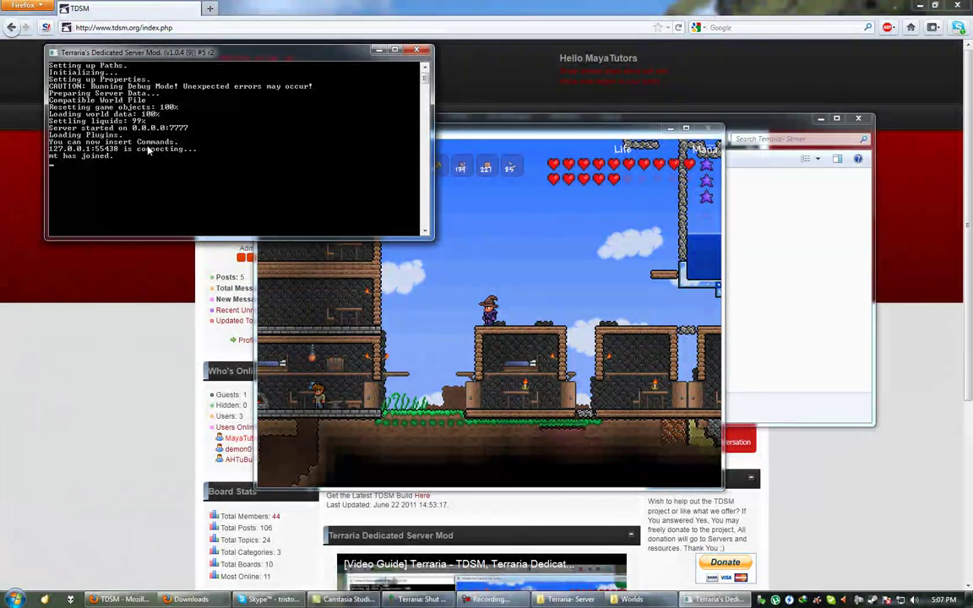
Run help in the server console to list commands such as exit, reload, give, tp and op.
text(help)
key(Return)
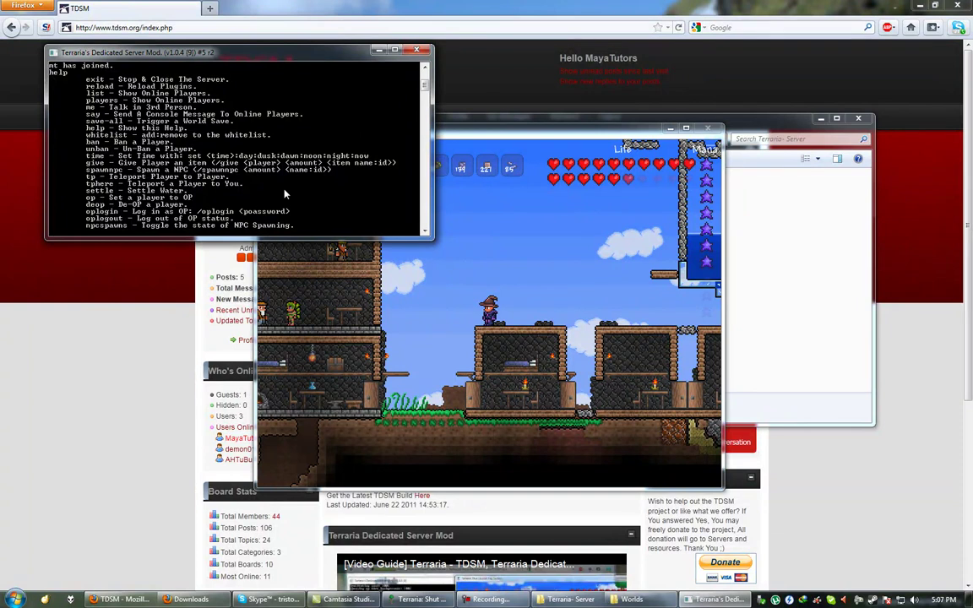
text(exi)
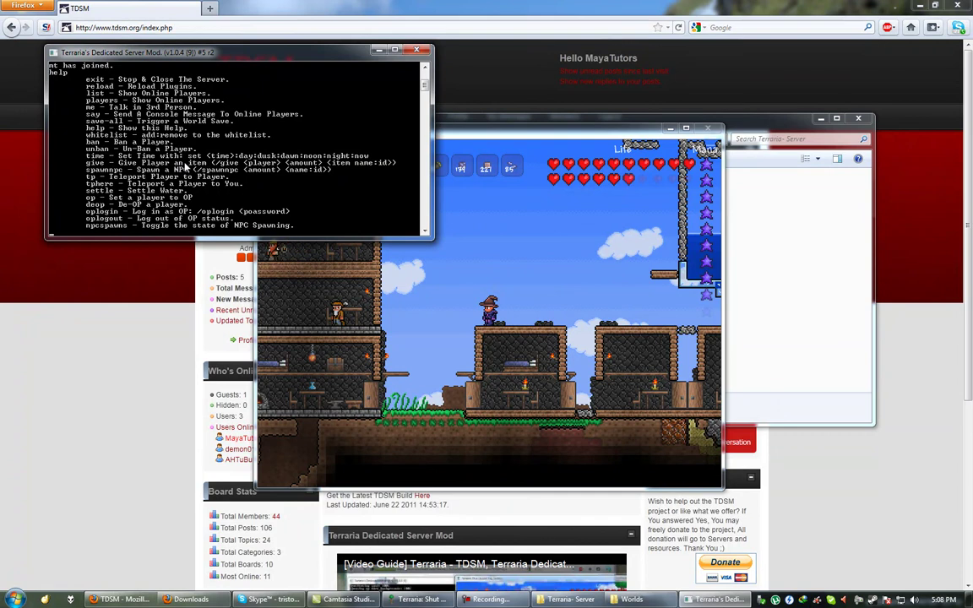
Give mt 10 glass from the console and check the in-game inventory for it.
text(10 glass)
key(Return)
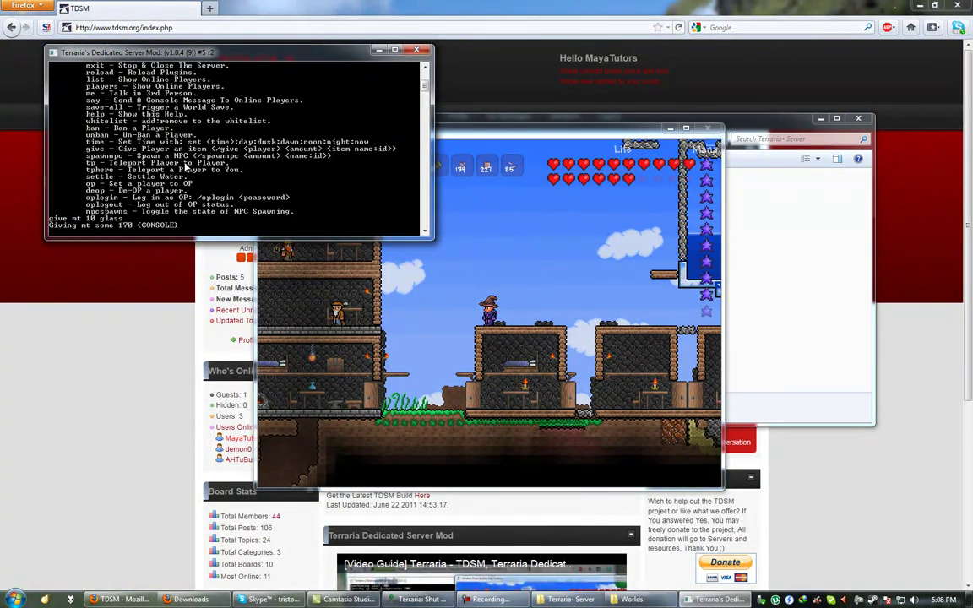
click(475, 257)
key(Escape)
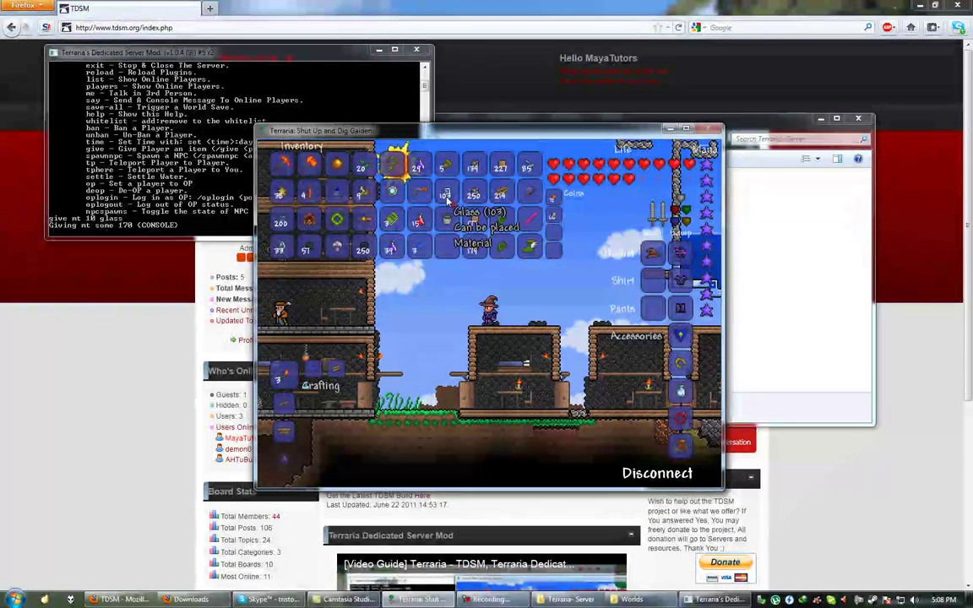
drag(516, 133, 572, 132)
Issue give mt 10 glass once more from the server console.
click(268, 112)
text(give mt)
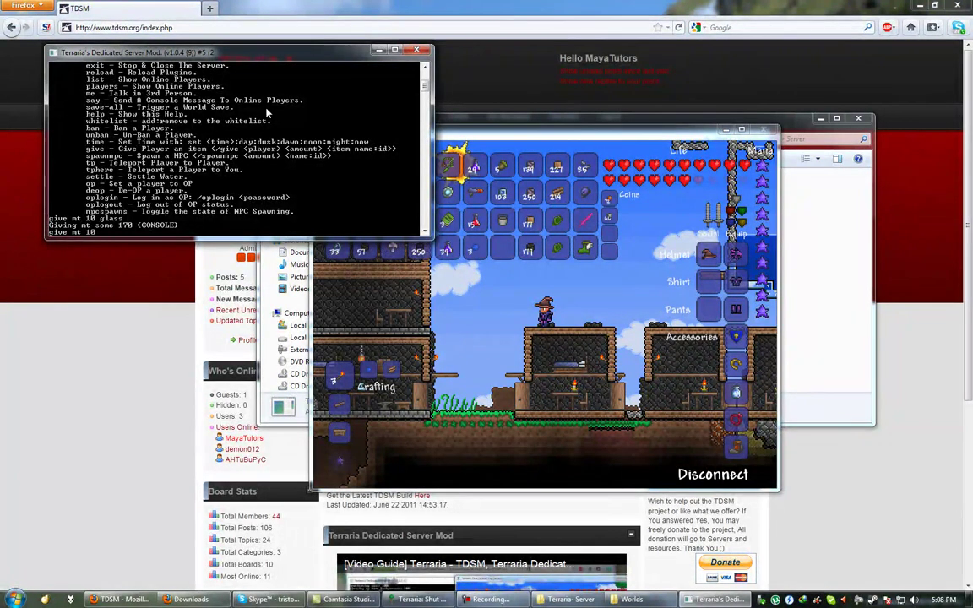
text( 10 glass)
key(Return)
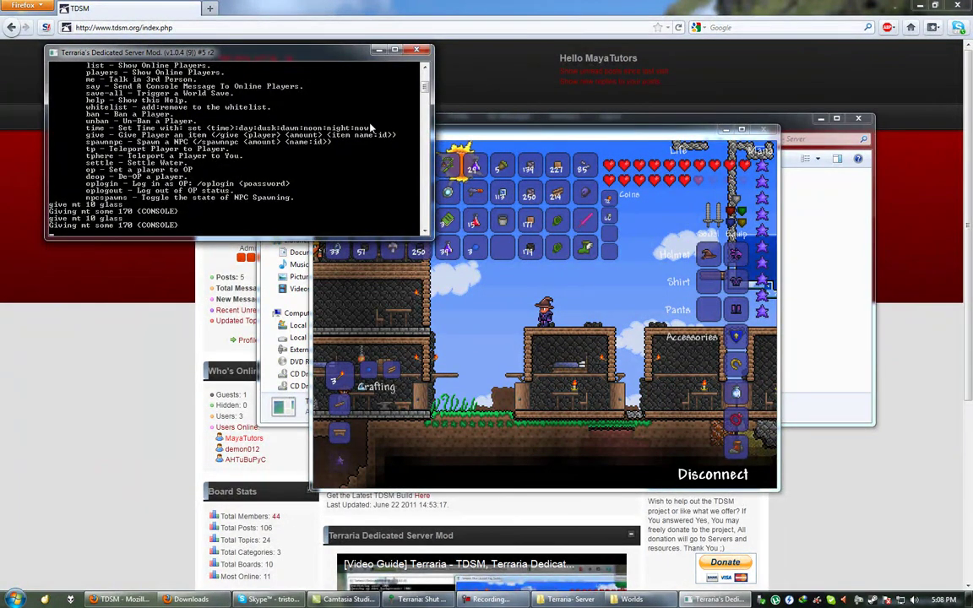
click(425, 68)
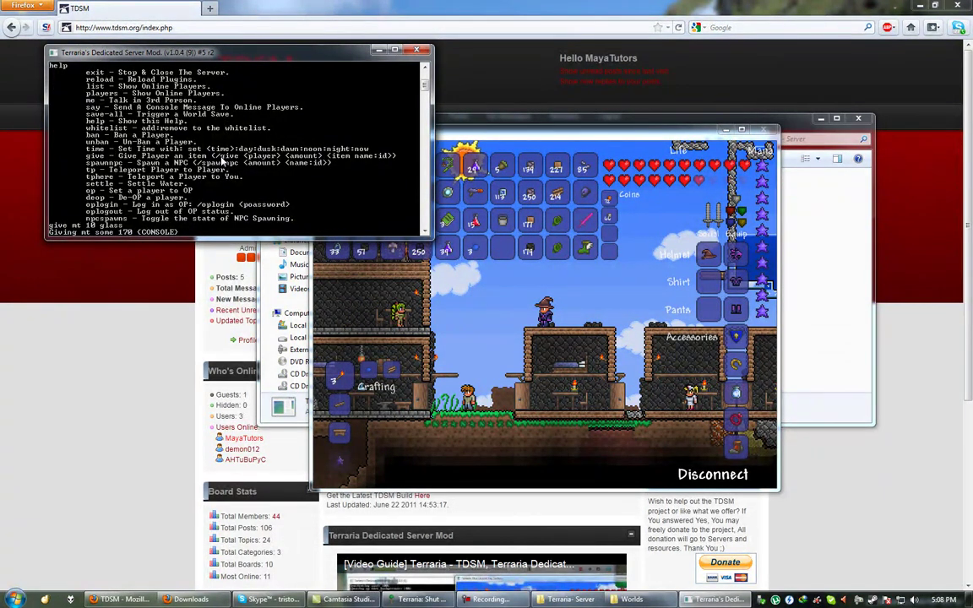
Send /give mt 10 glass from the in-game chat.
click(383, 253)
key(Return)
text(/)
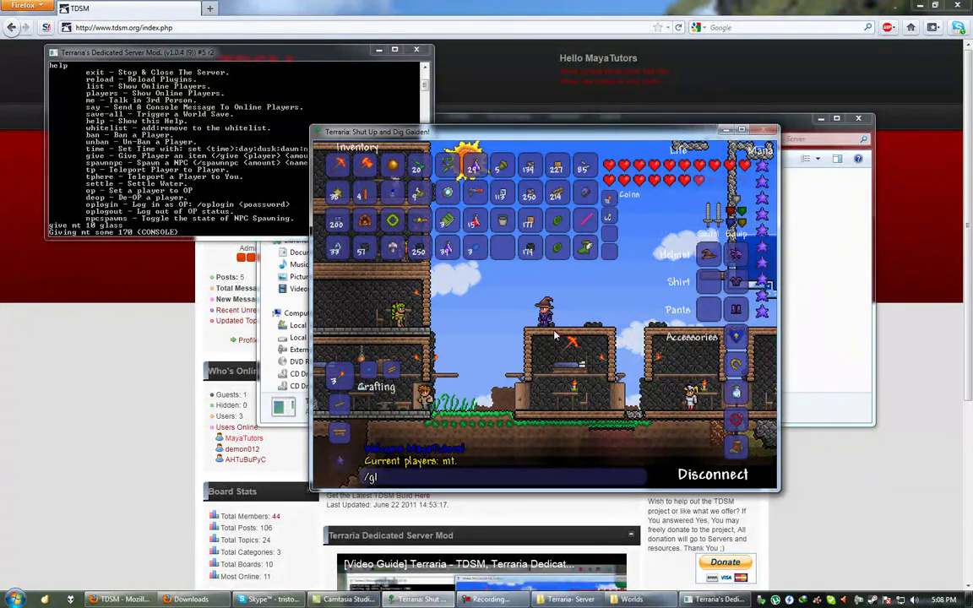
text(give mt 10 glass)
key(Return)
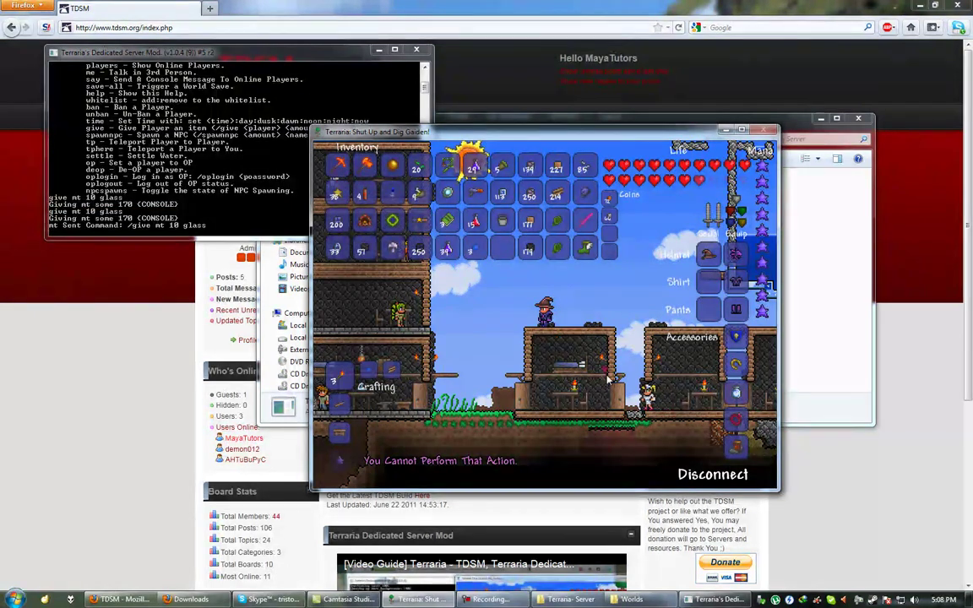
Give mt another 10 glass from the server console.
click(204, 195)
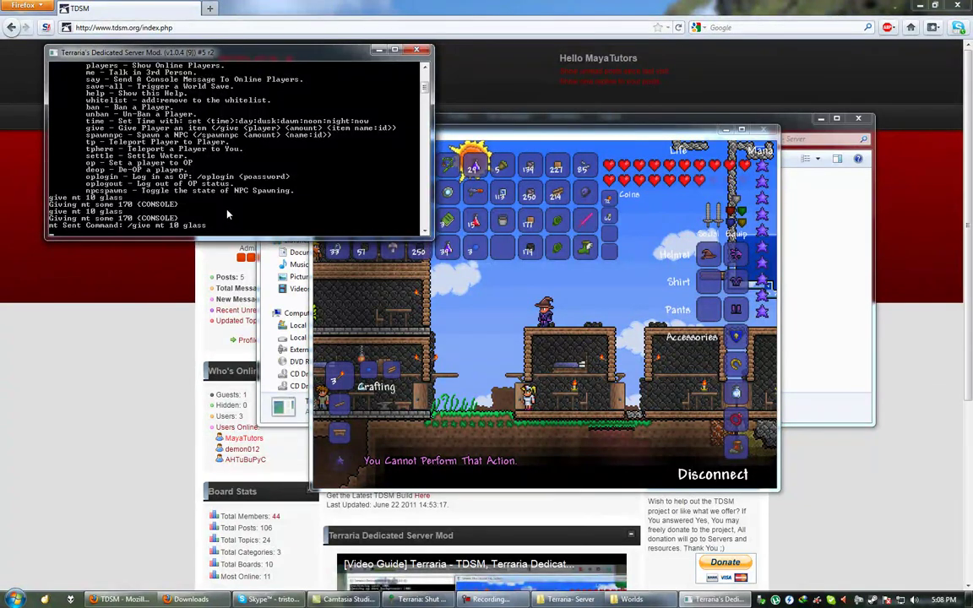
text(mt)
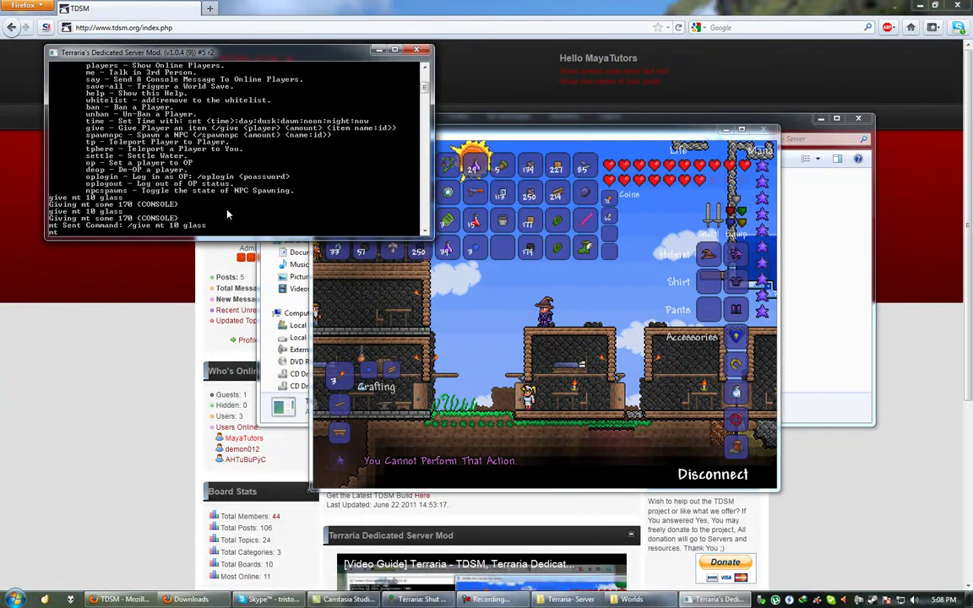
text(v)
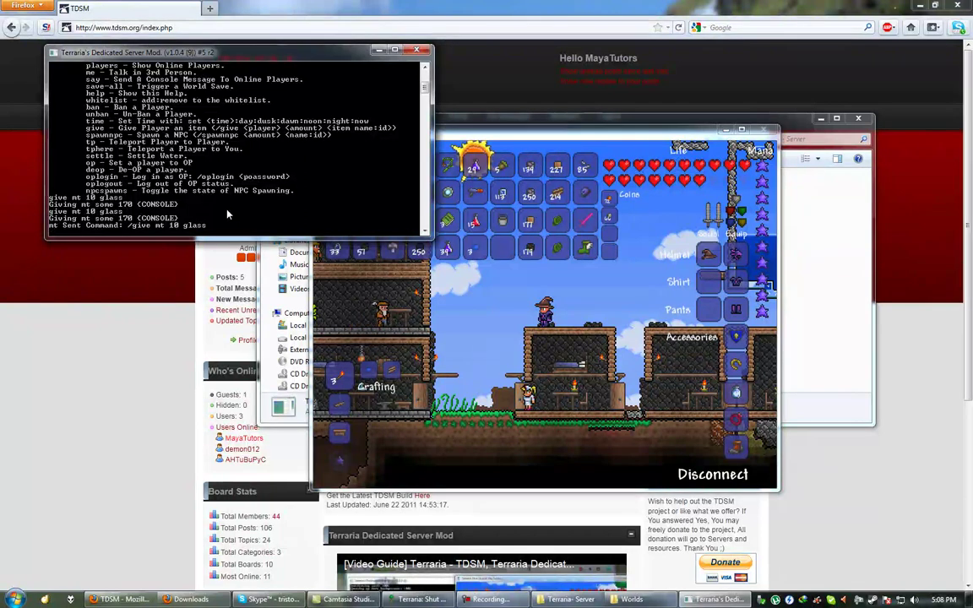
text(e mt 10 glass)
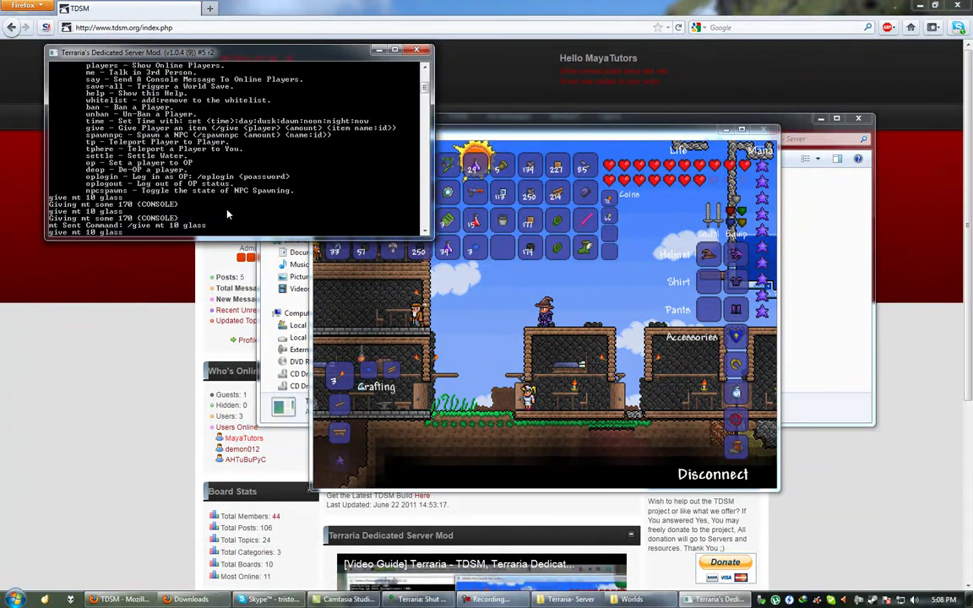
key(Return)
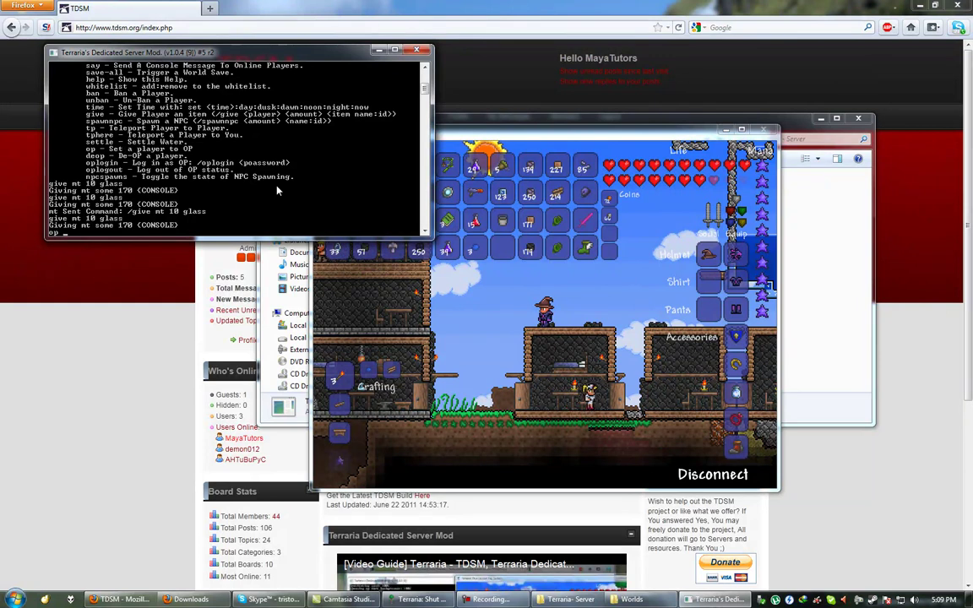
Op player mt with a password, then try /give mt 10 glass in game chat, which is refused.
text(mt)
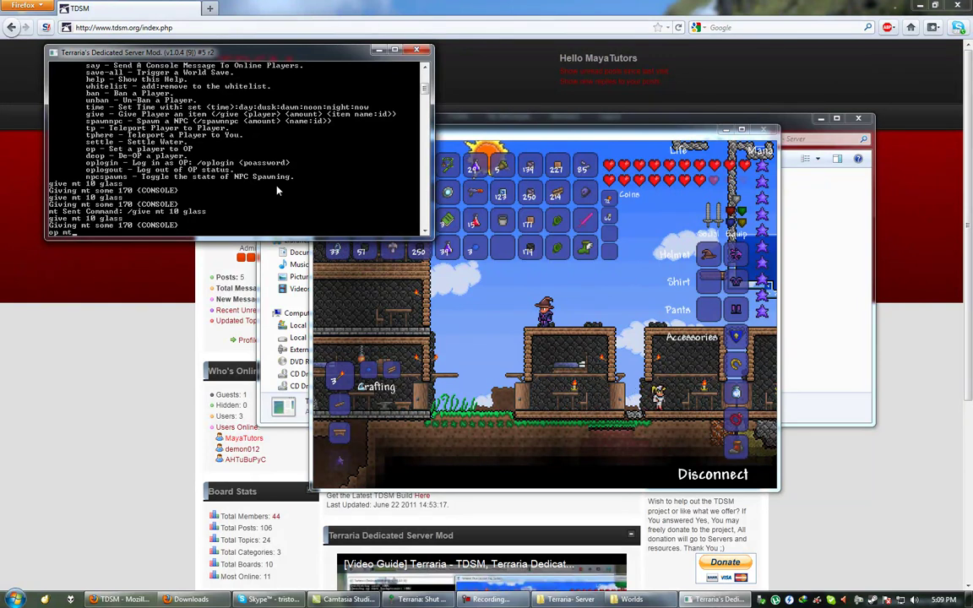
text( 123)
key(Return)
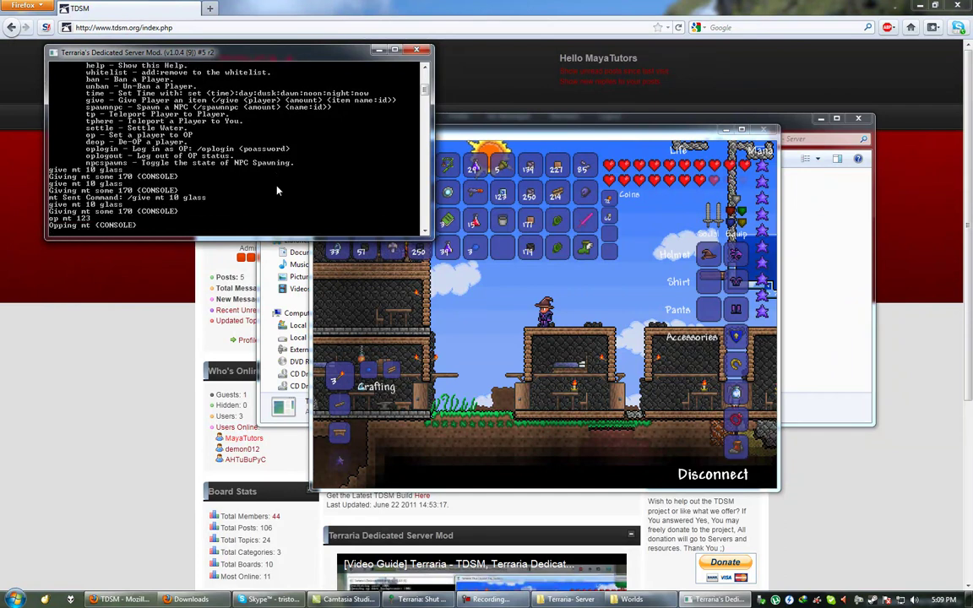
click(439, 194)
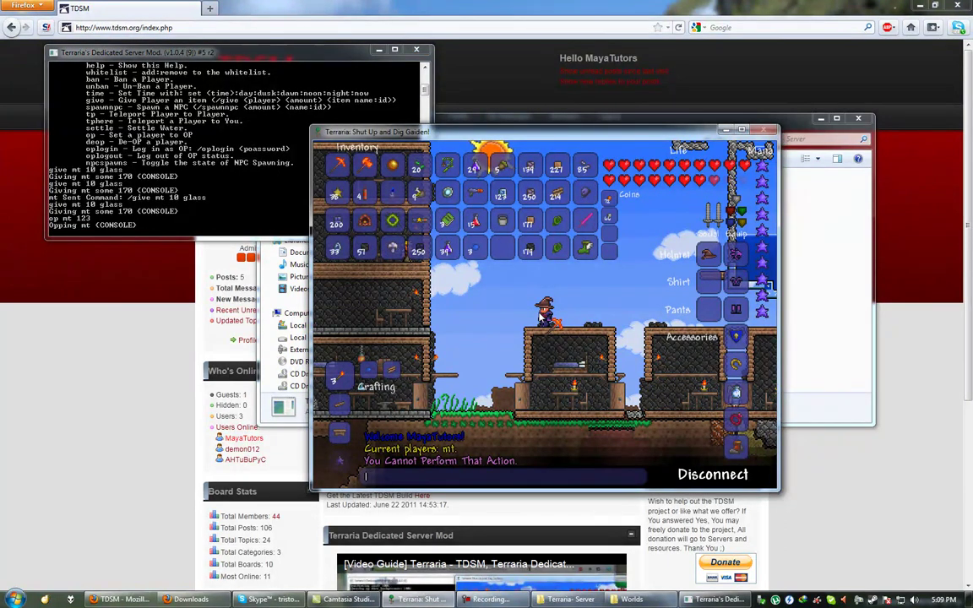
key(Return)
text(/give mt 10 gla)
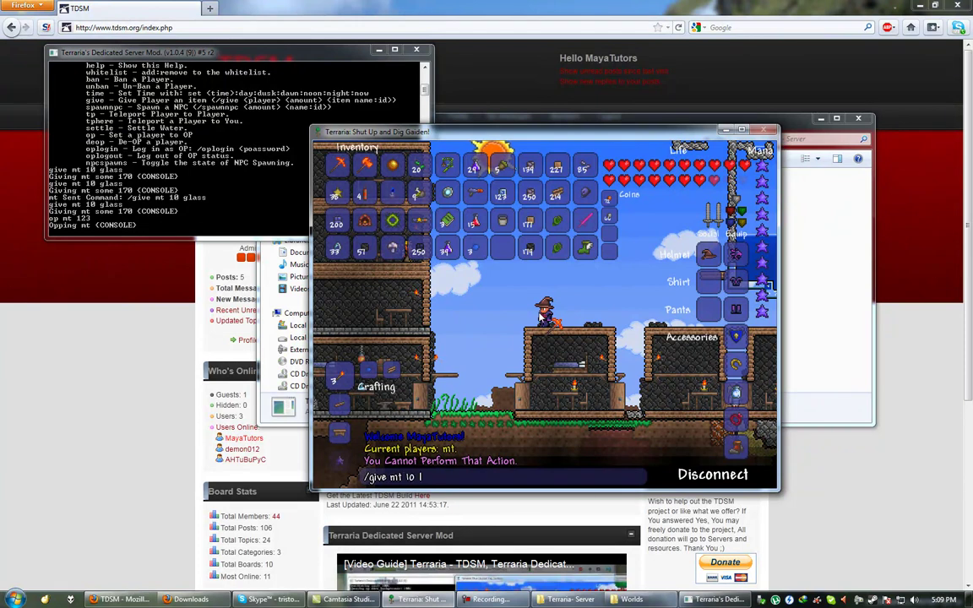
text(ss)
key(Return)
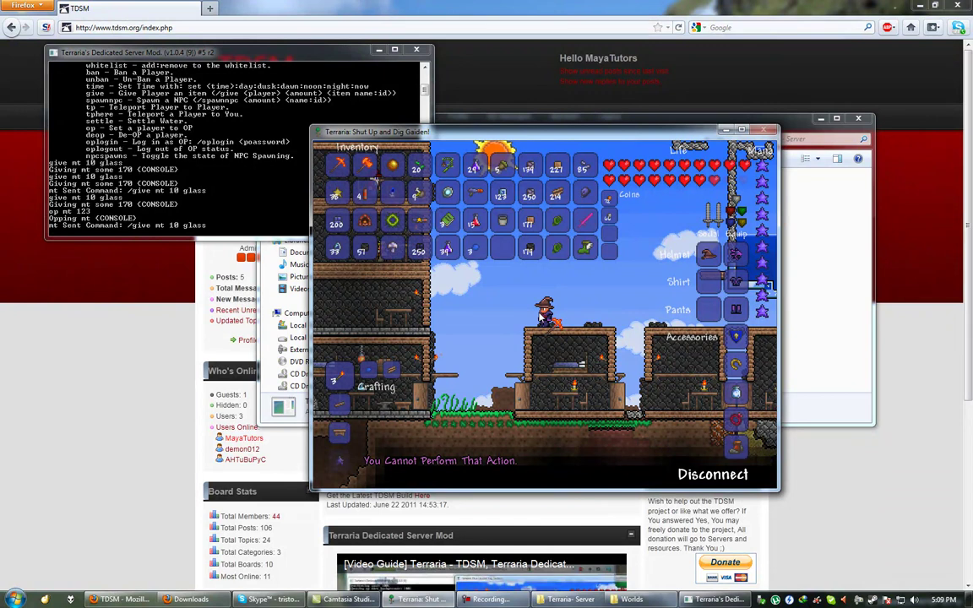
key(Return)
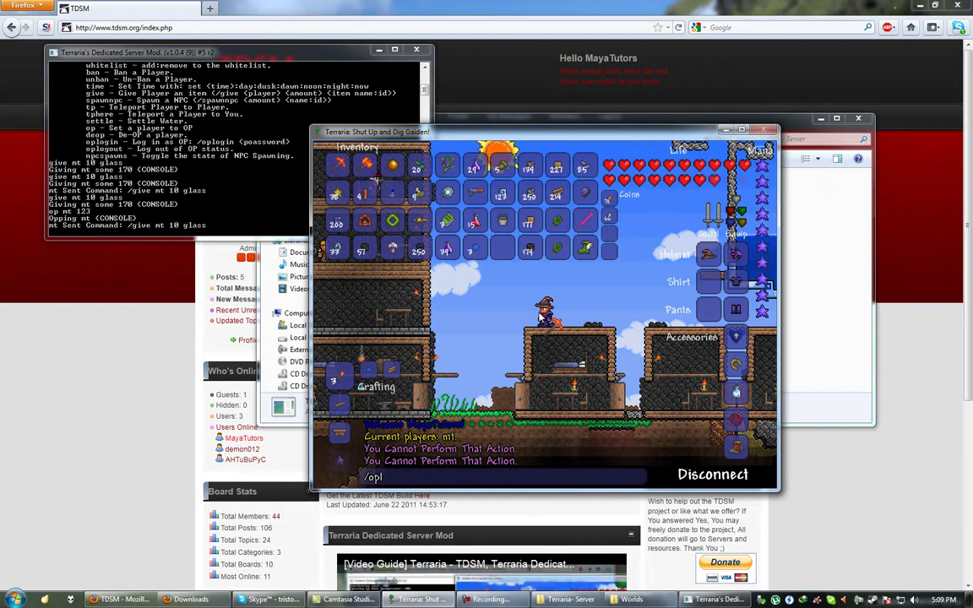
Log in as operator via /oplogin with the password, then /give mt 10 glass successfully from chat.
text(/oplogin)
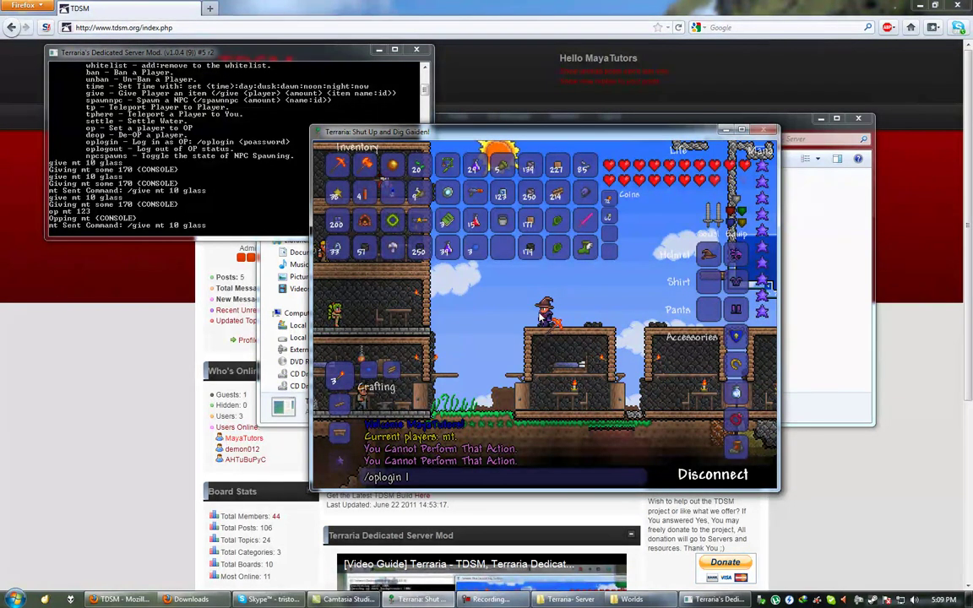
text( 12)
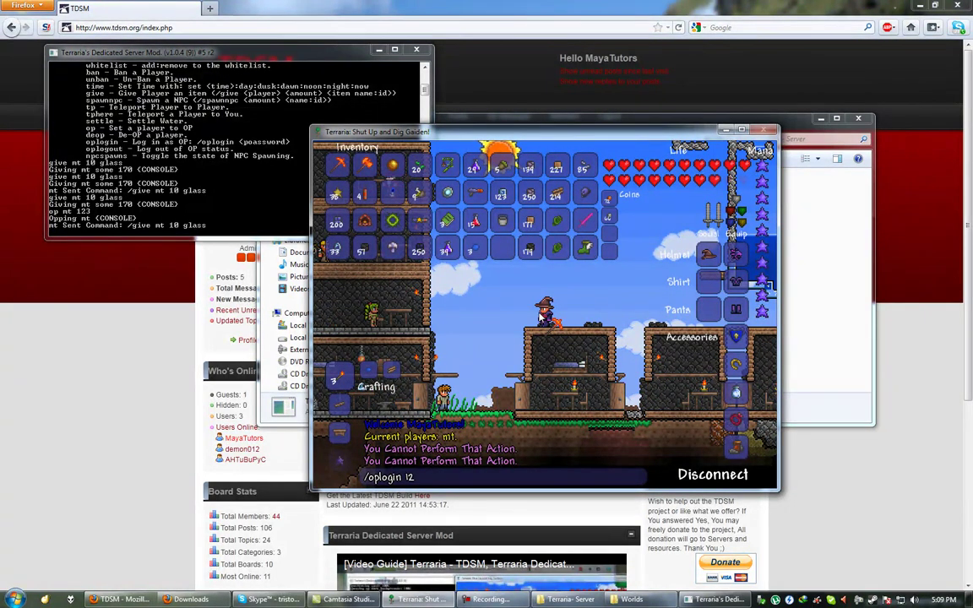
text(3)
key(Return)
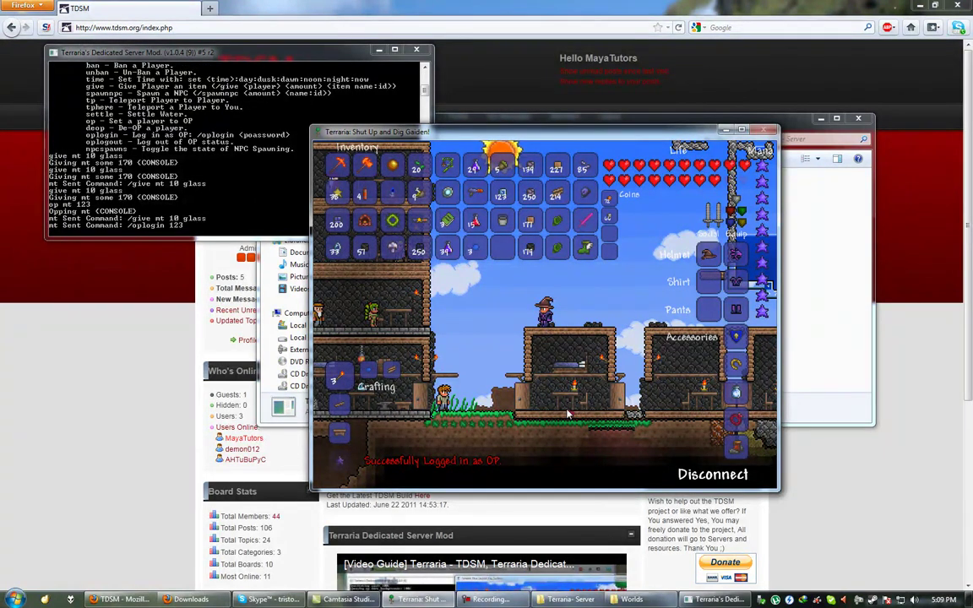
key(Return)
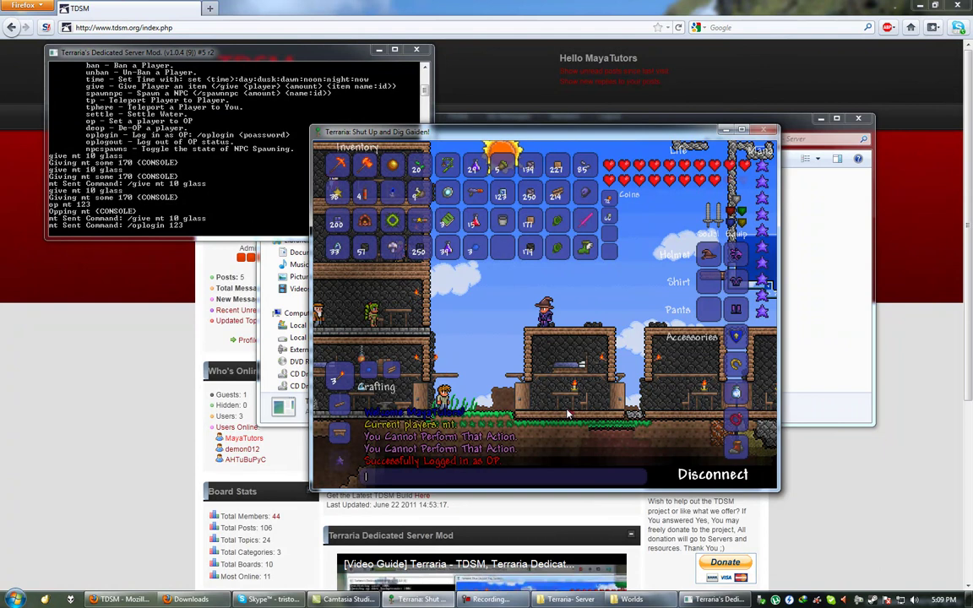
text(/give lmt 10 glass)
key(Return)
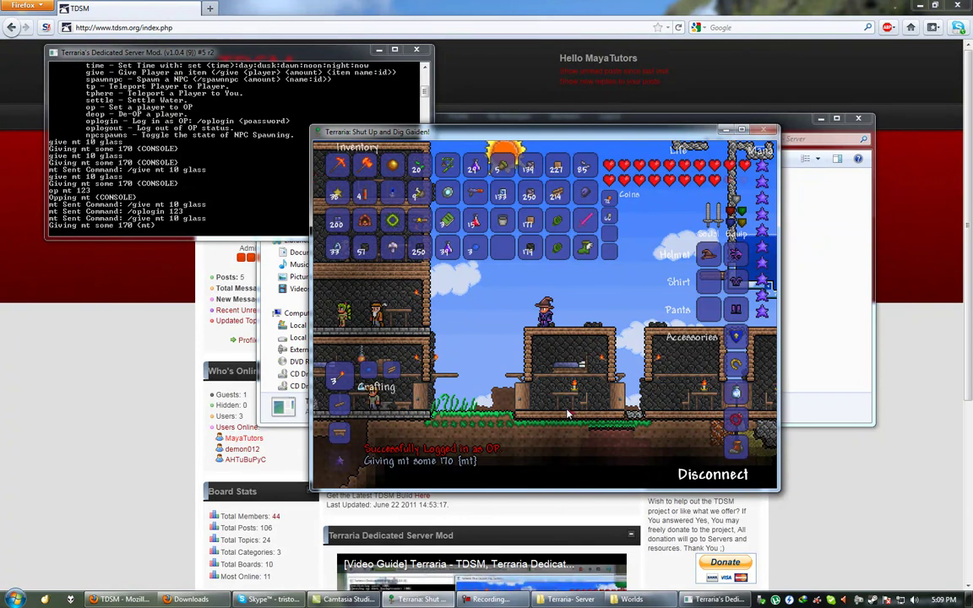
click(118, 148)
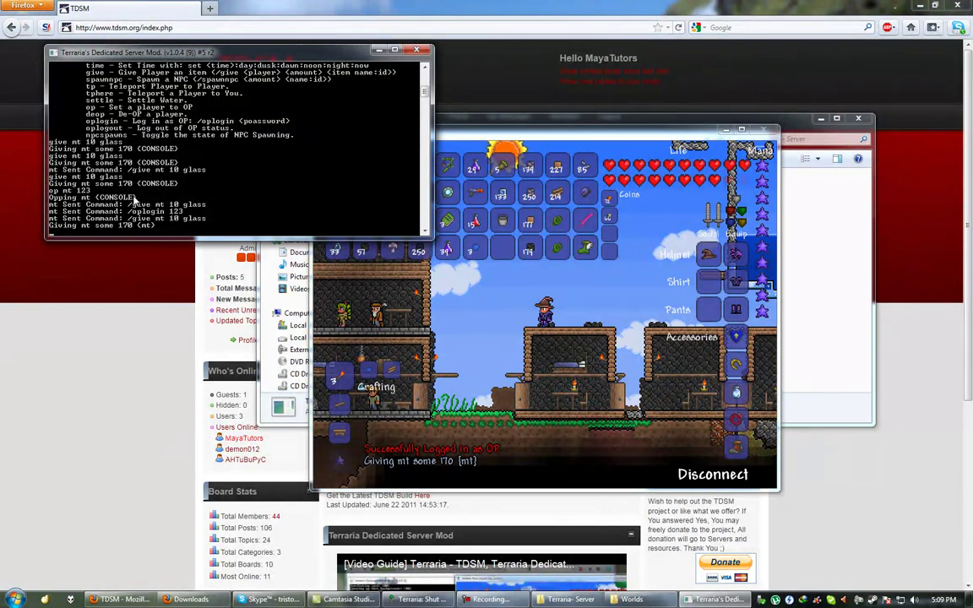
scroll(425, 71, up, 3)
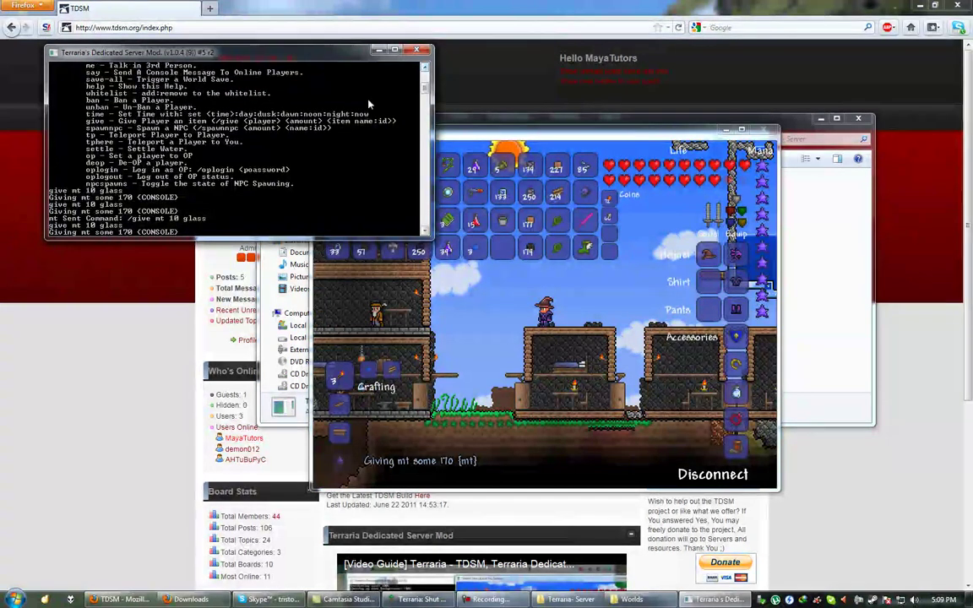
Request 10 glass by name with /give mt 10 glass in game chat.
scroll(423, 75, up, 1)
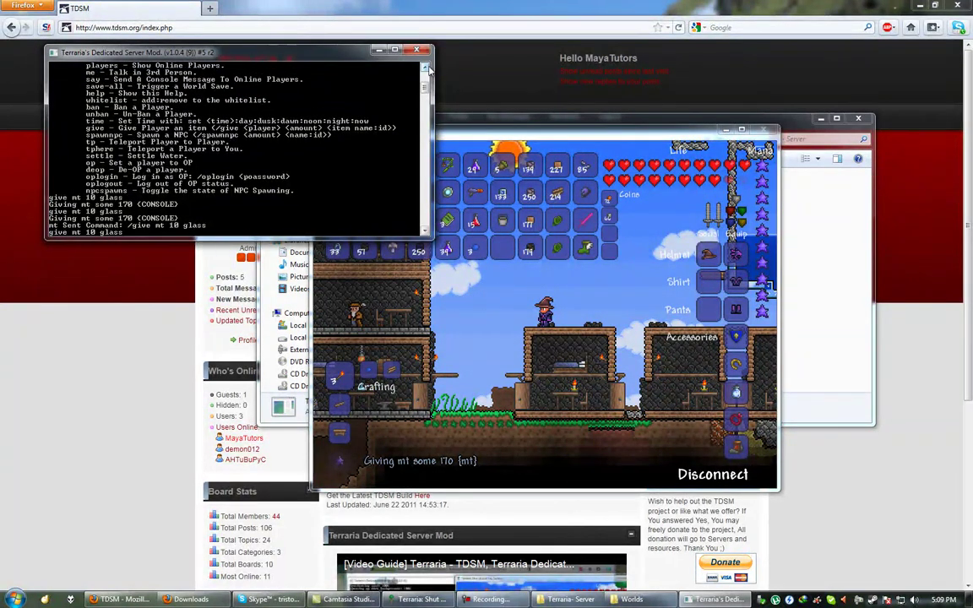
click(544, 302)
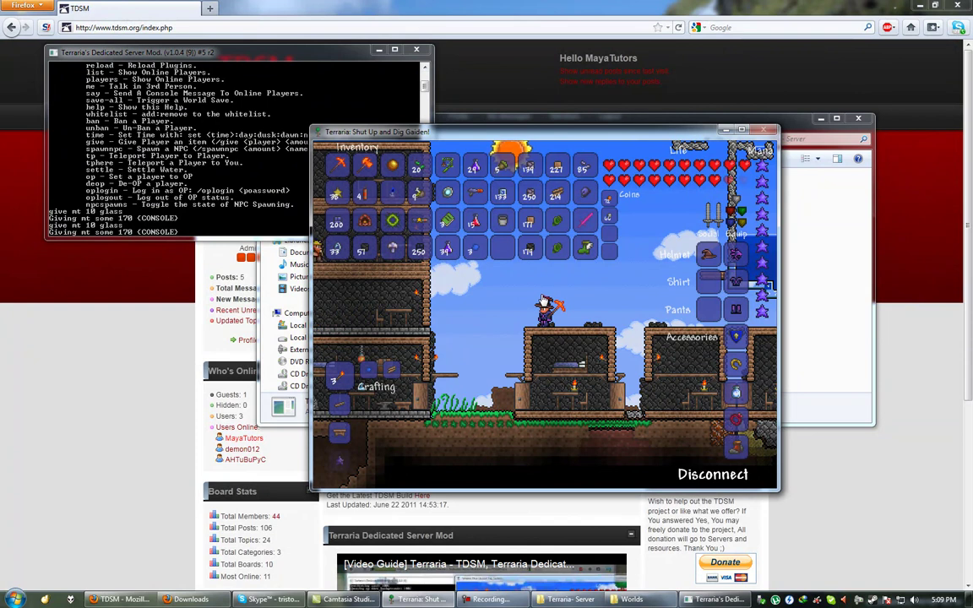
key(Return)
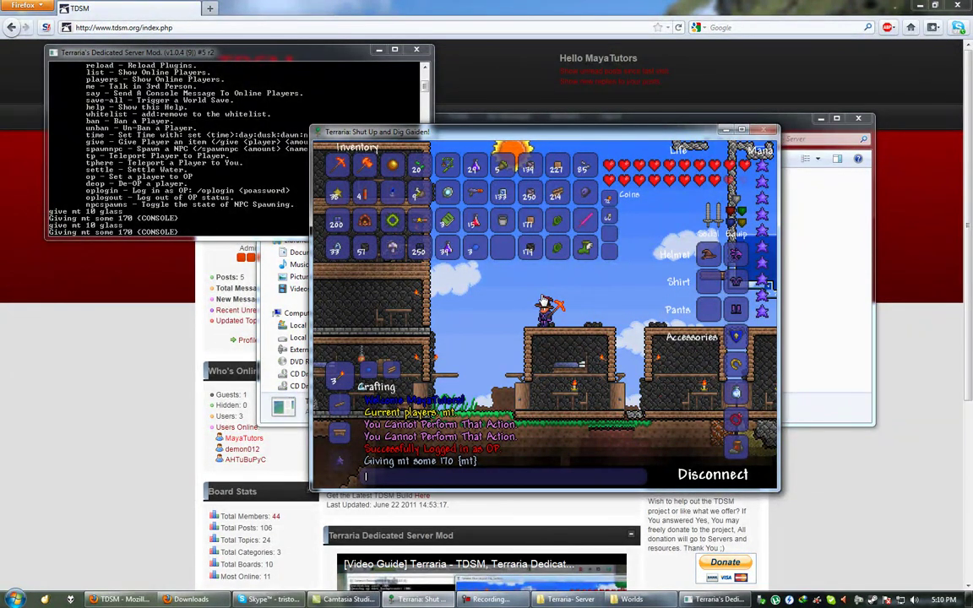
text(/give mt)
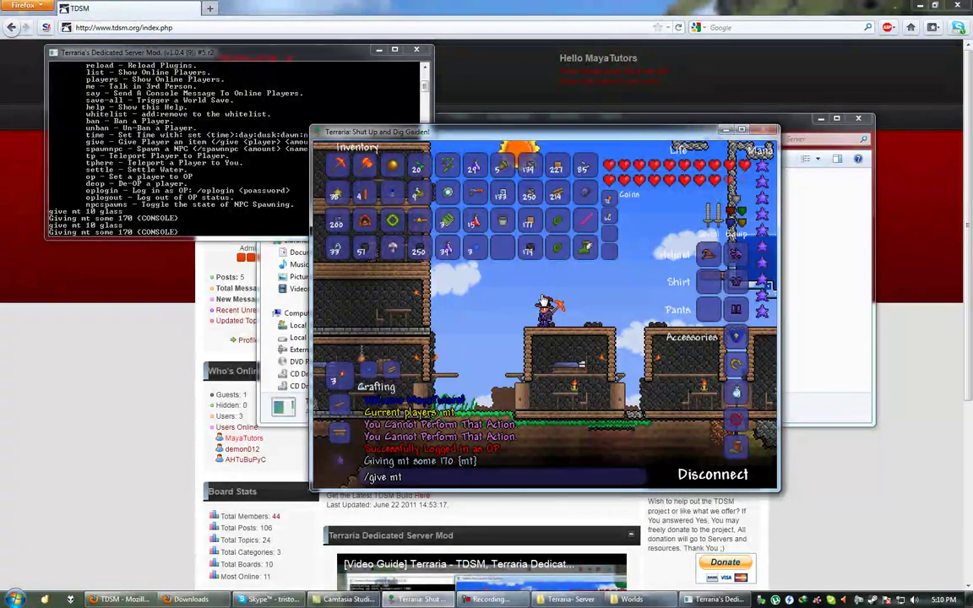
text( 10 glass)
key(Return)
Request 10 more by item ID with /give mt 10 170, then close the inventory.
key(Return)
text(/give mt 10 170)
key(Return)
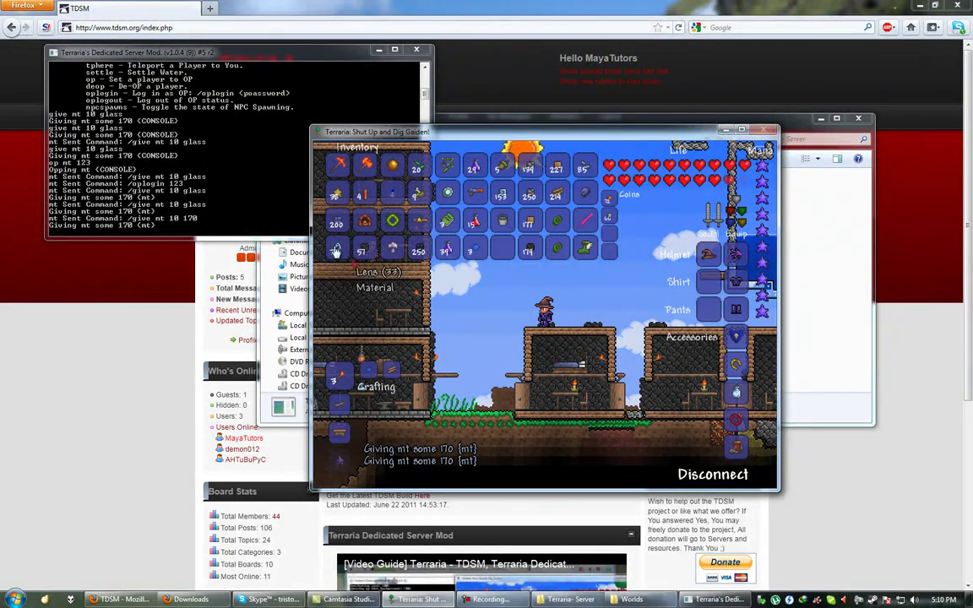
click(272, 210)
click(505, 335)
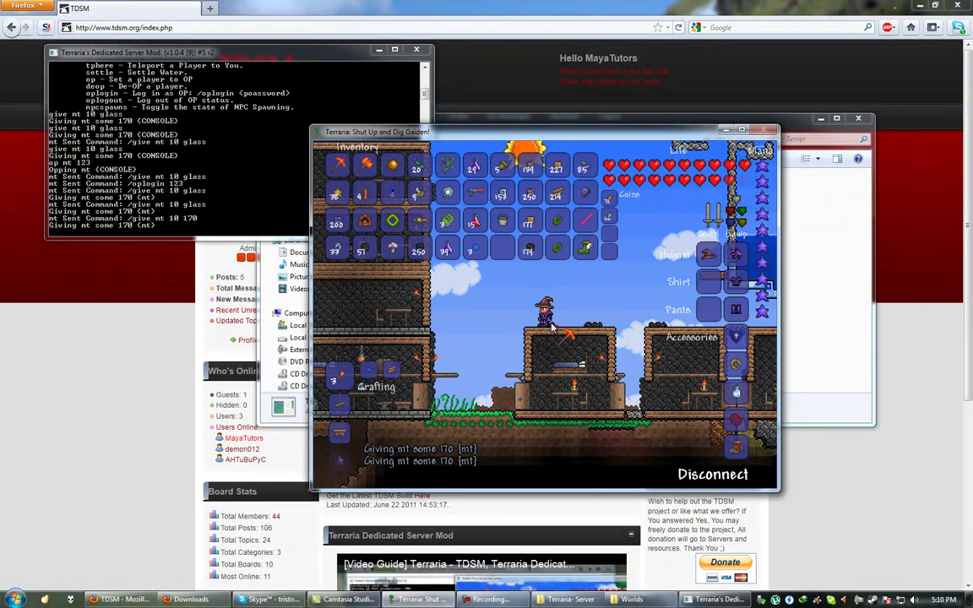
key(Escape)
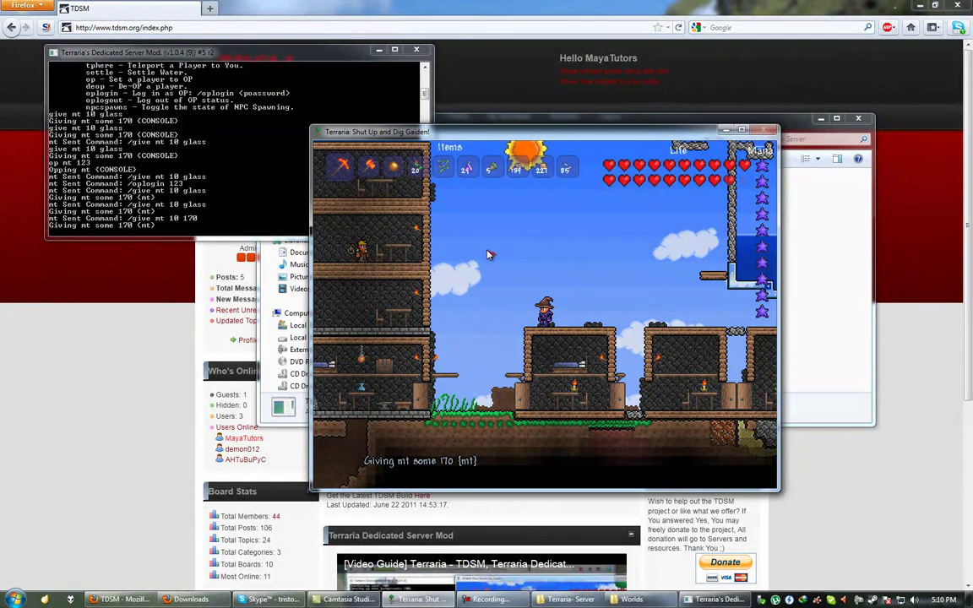